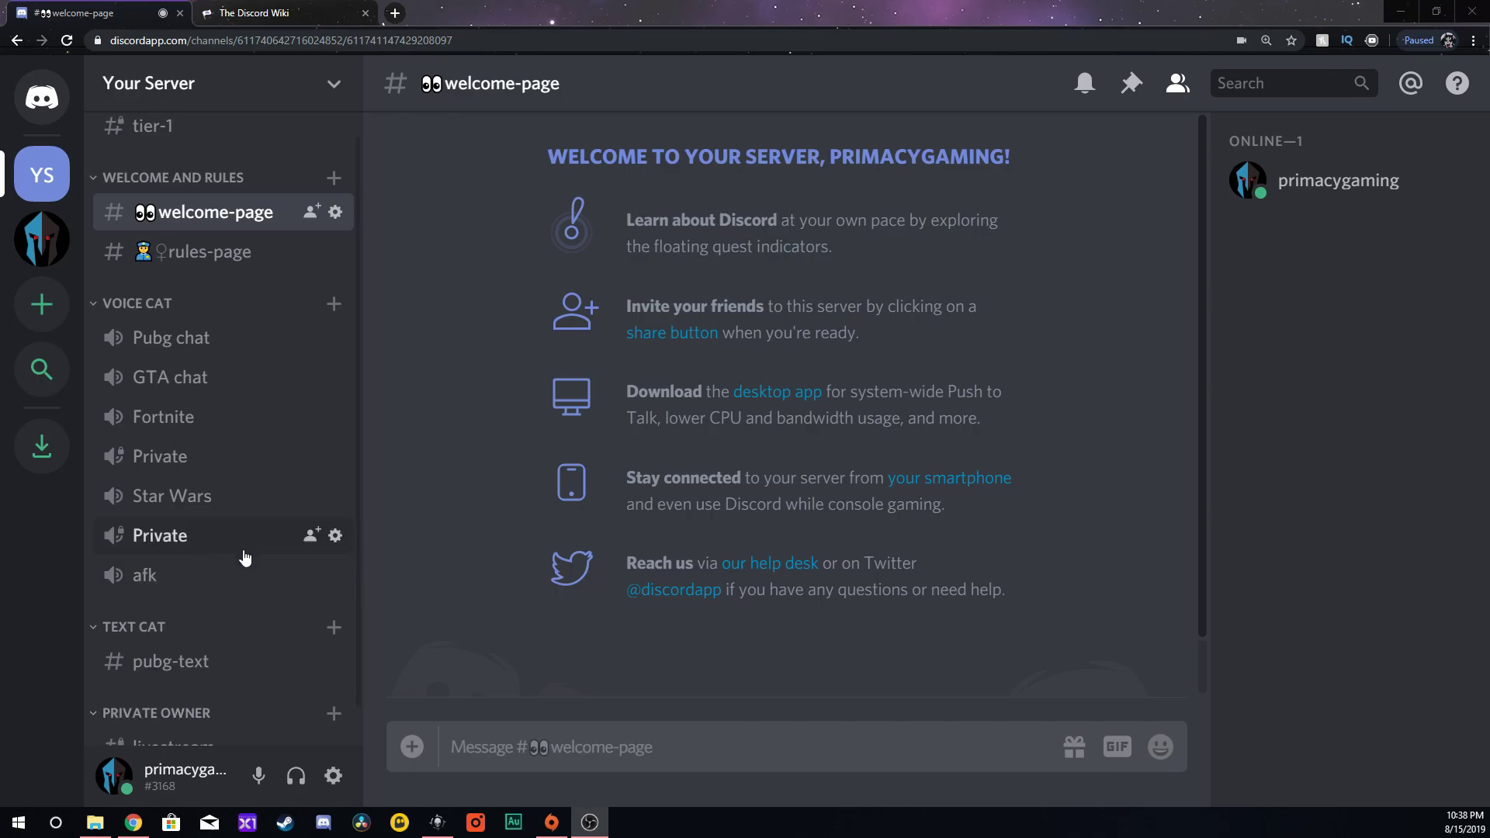
Open the server's Overview settings from the server's right-click menu.
right_click(31, 177)
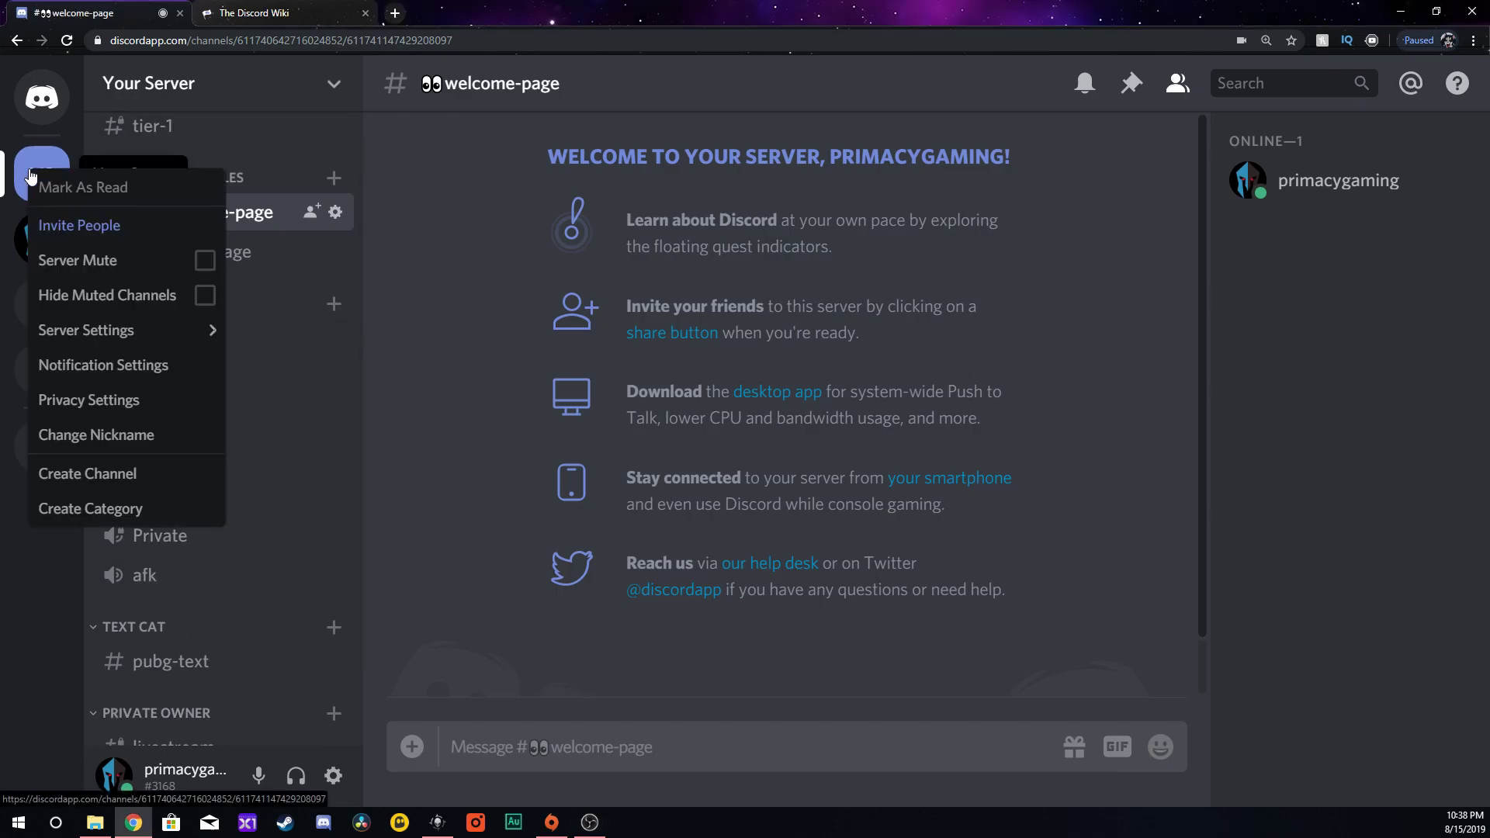
mouse_move(100, 333)
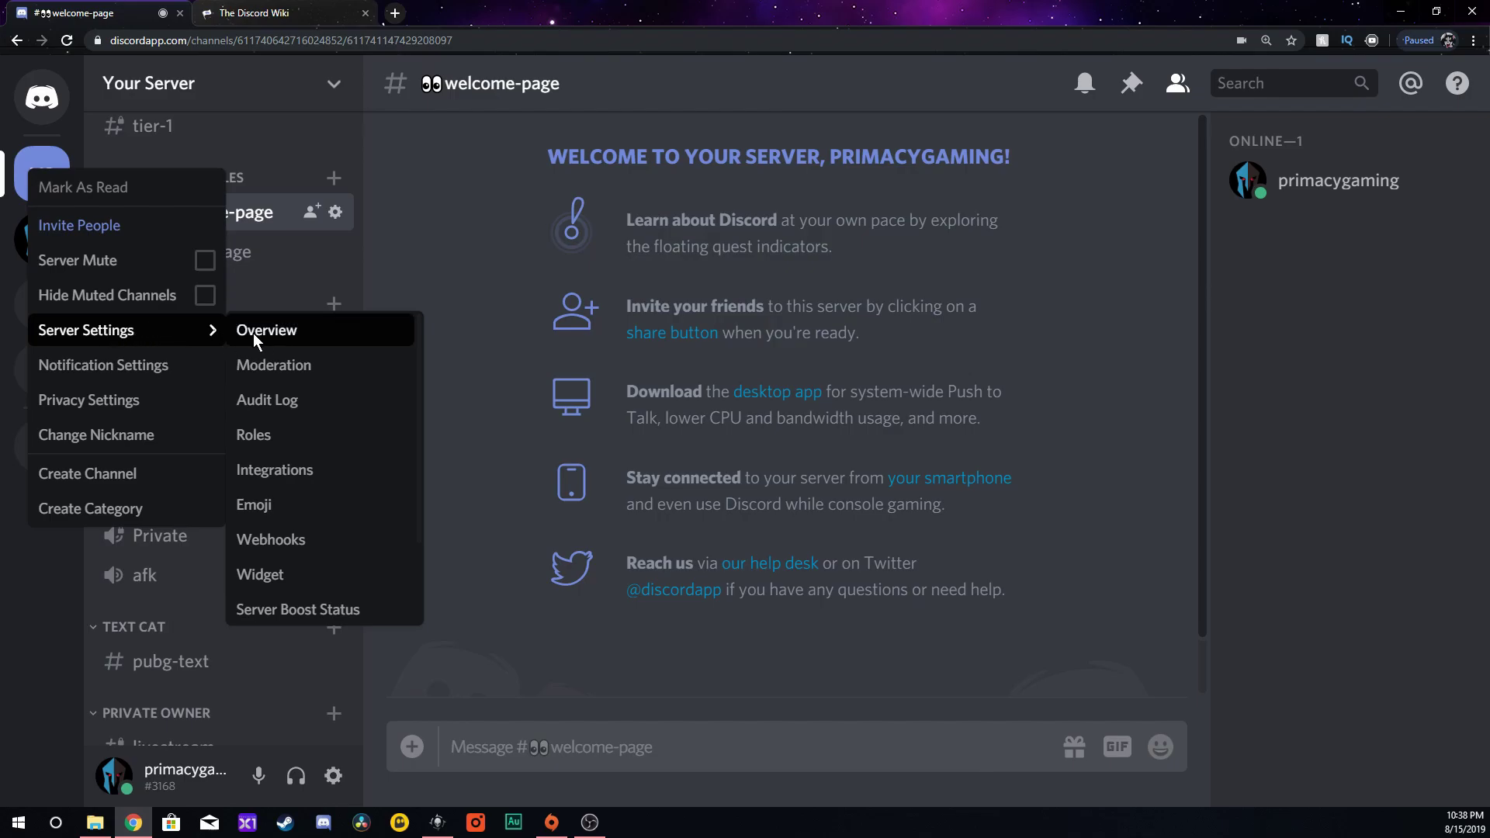
click(278, 336)
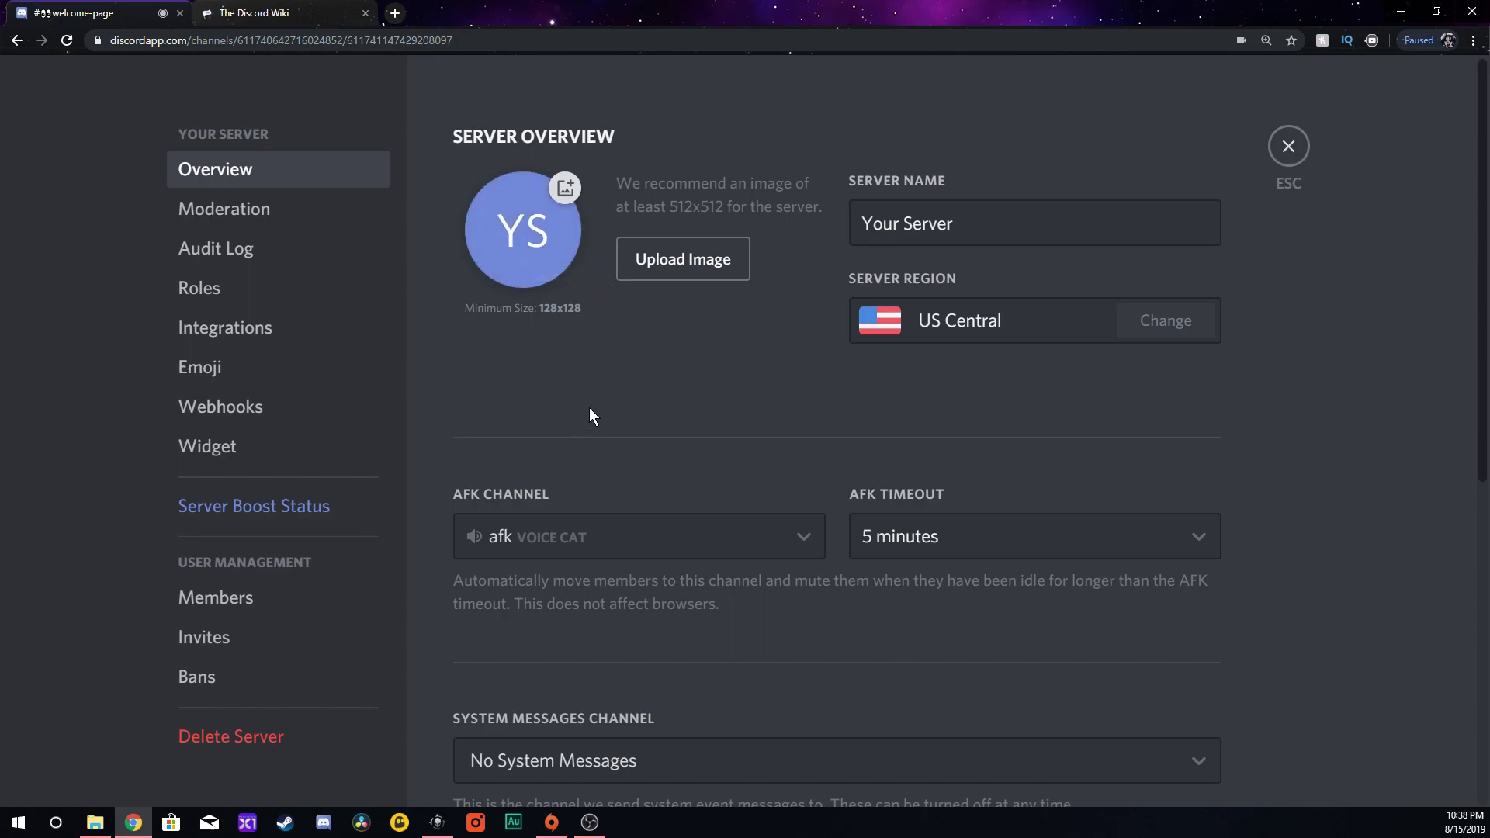
Choose the 'afk' voice channel in the AFK Channel dropdown.
scroll(645, 458, down, 2)
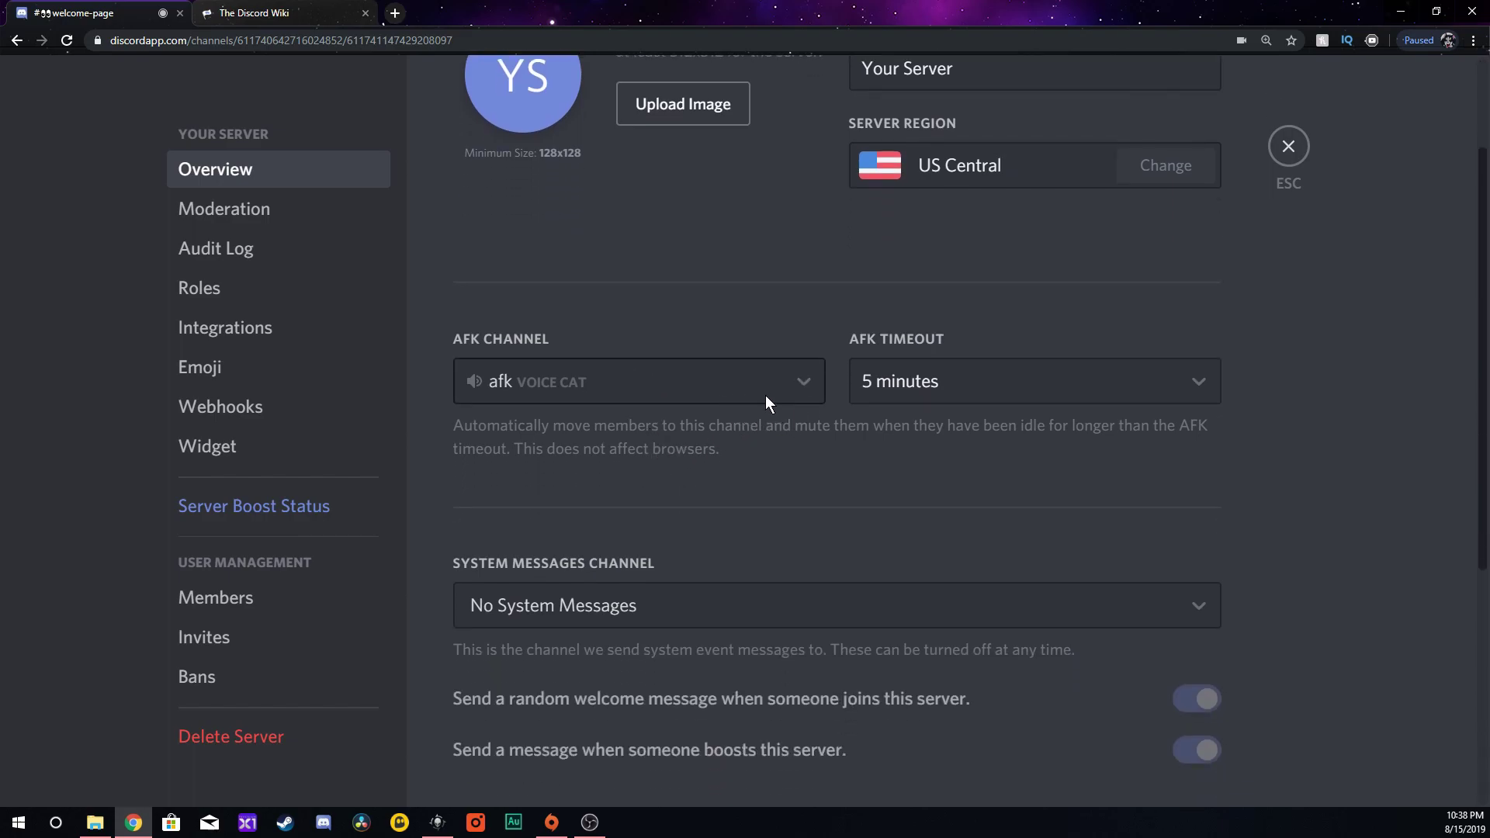
click(803, 398)
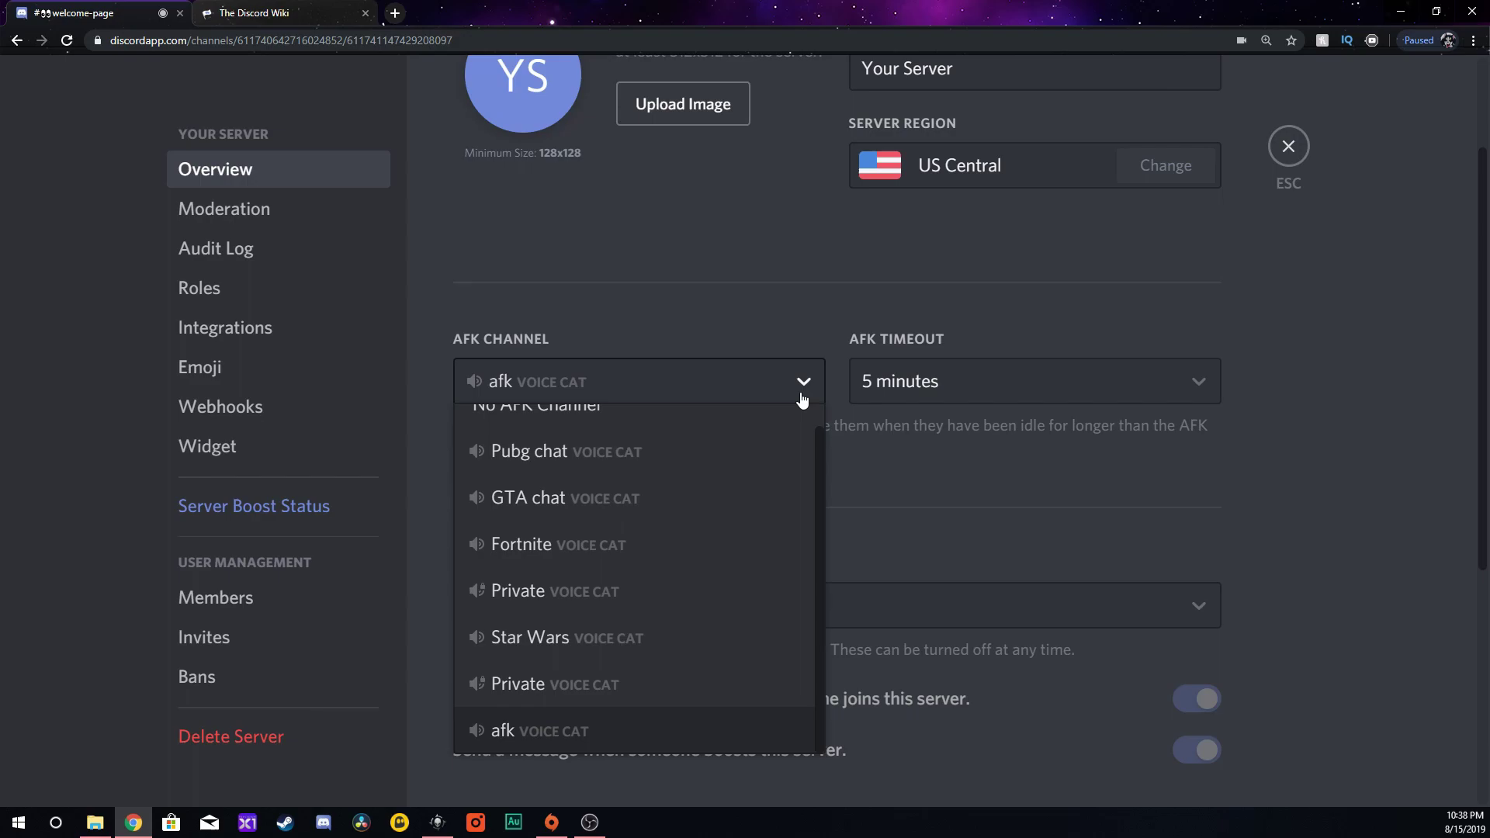
scroll(792, 543, up, 1)
click(655, 434)
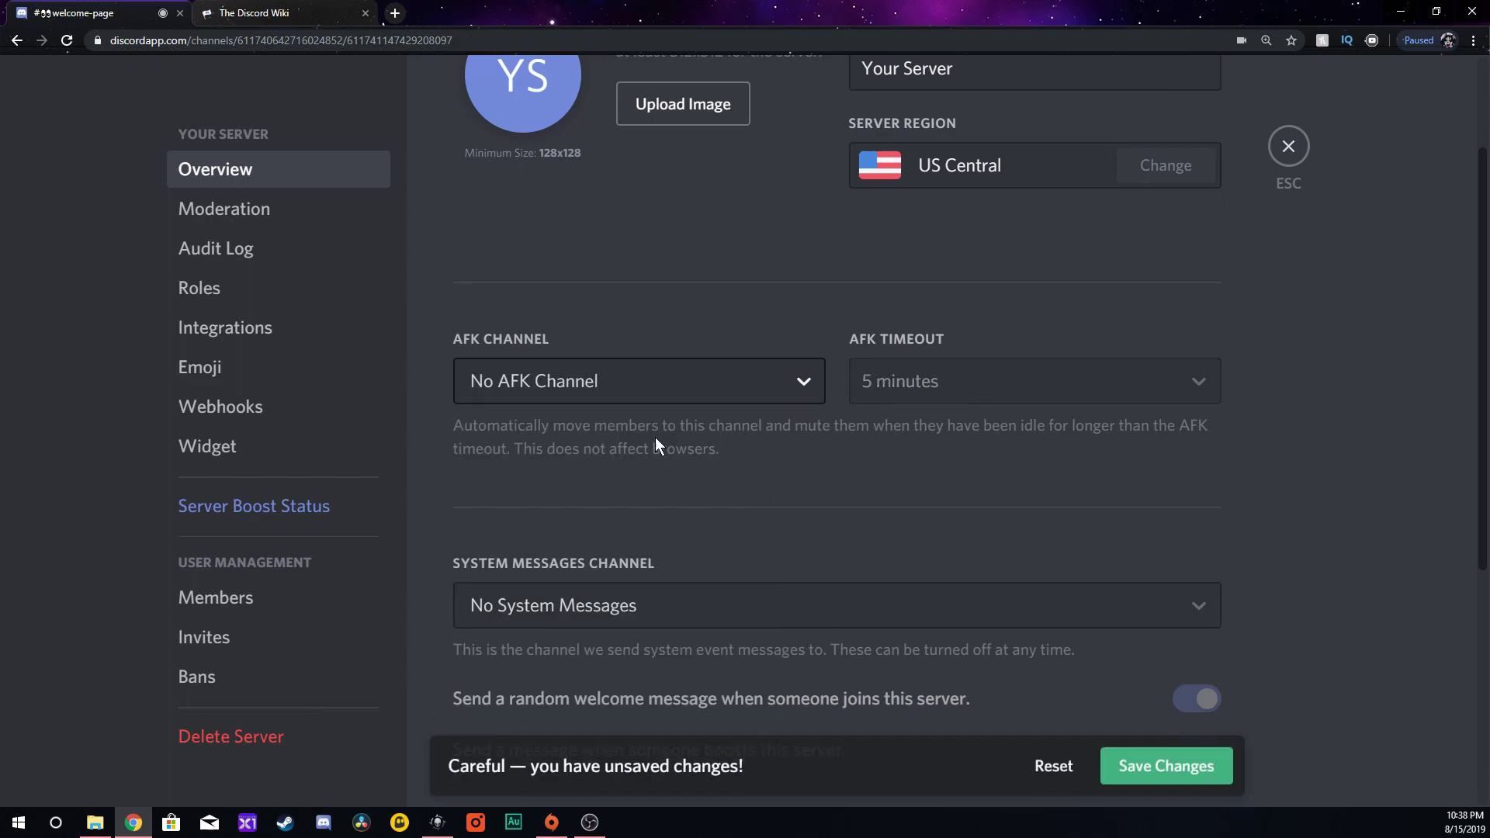
click(790, 385)
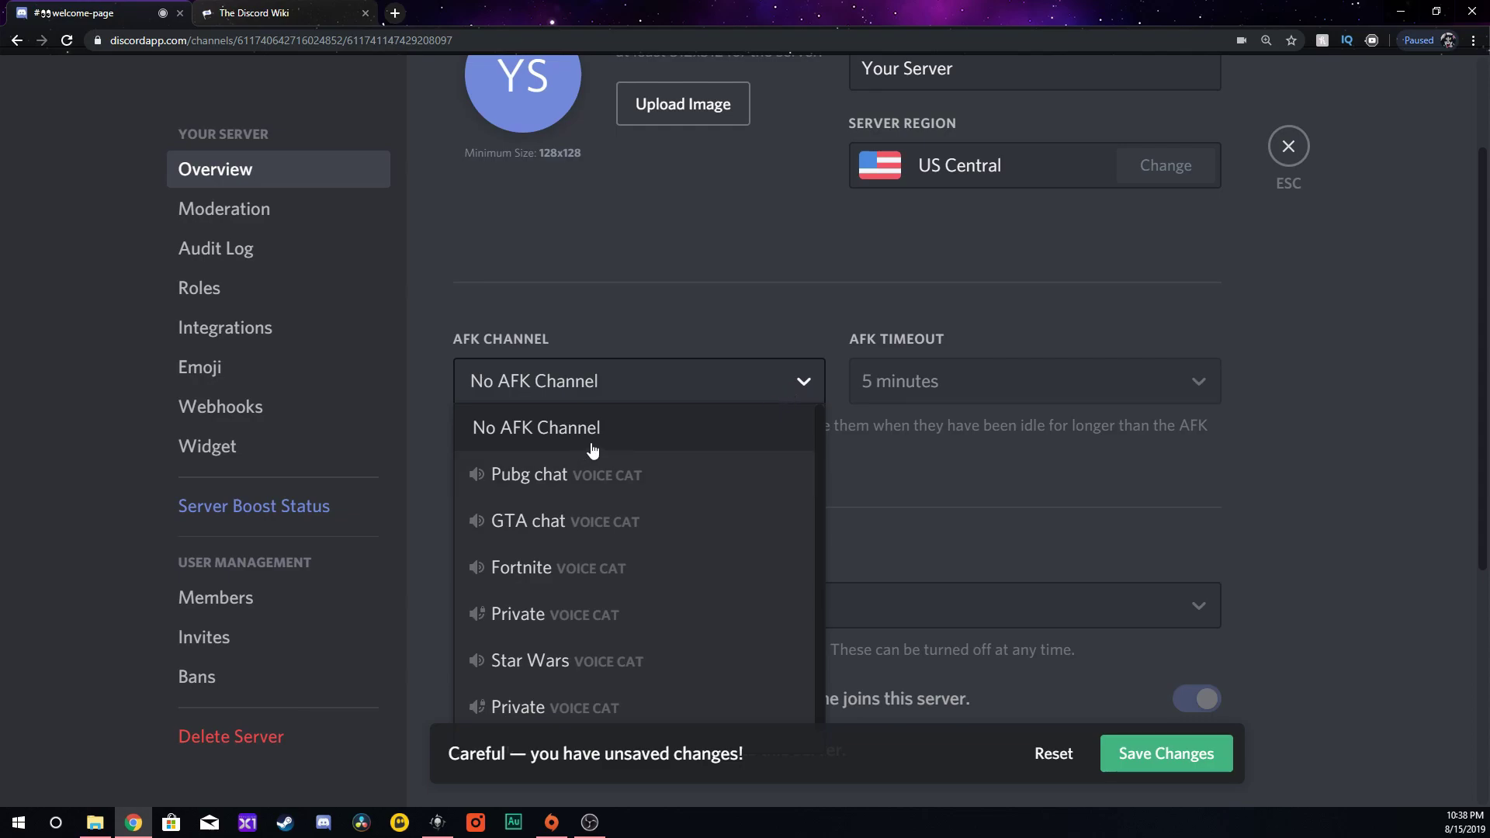
scroll(715, 507, down, 1)
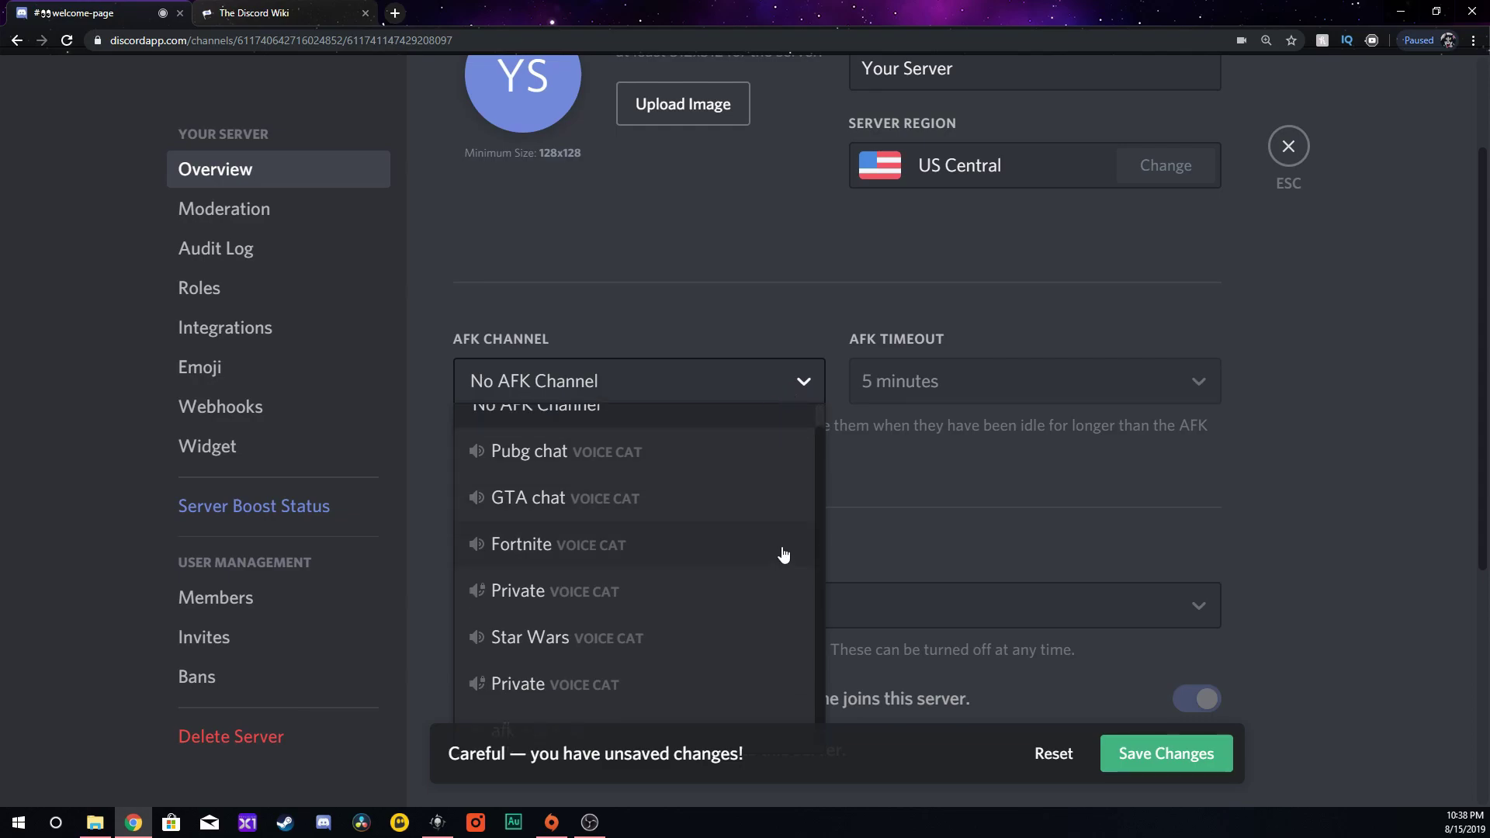
click(570, 727)
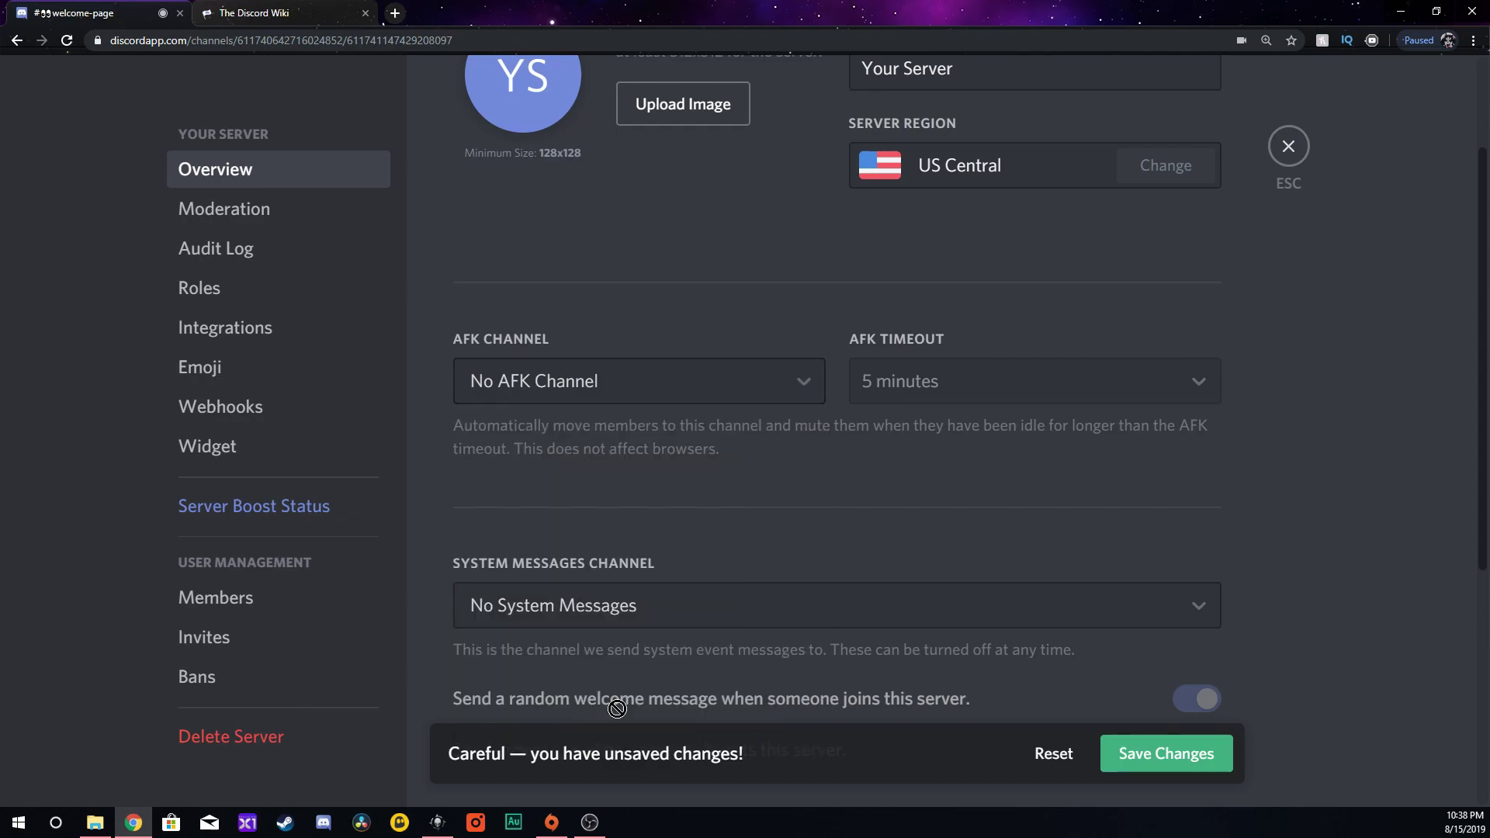
click(802, 383)
scroll(881, 550, down, 2)
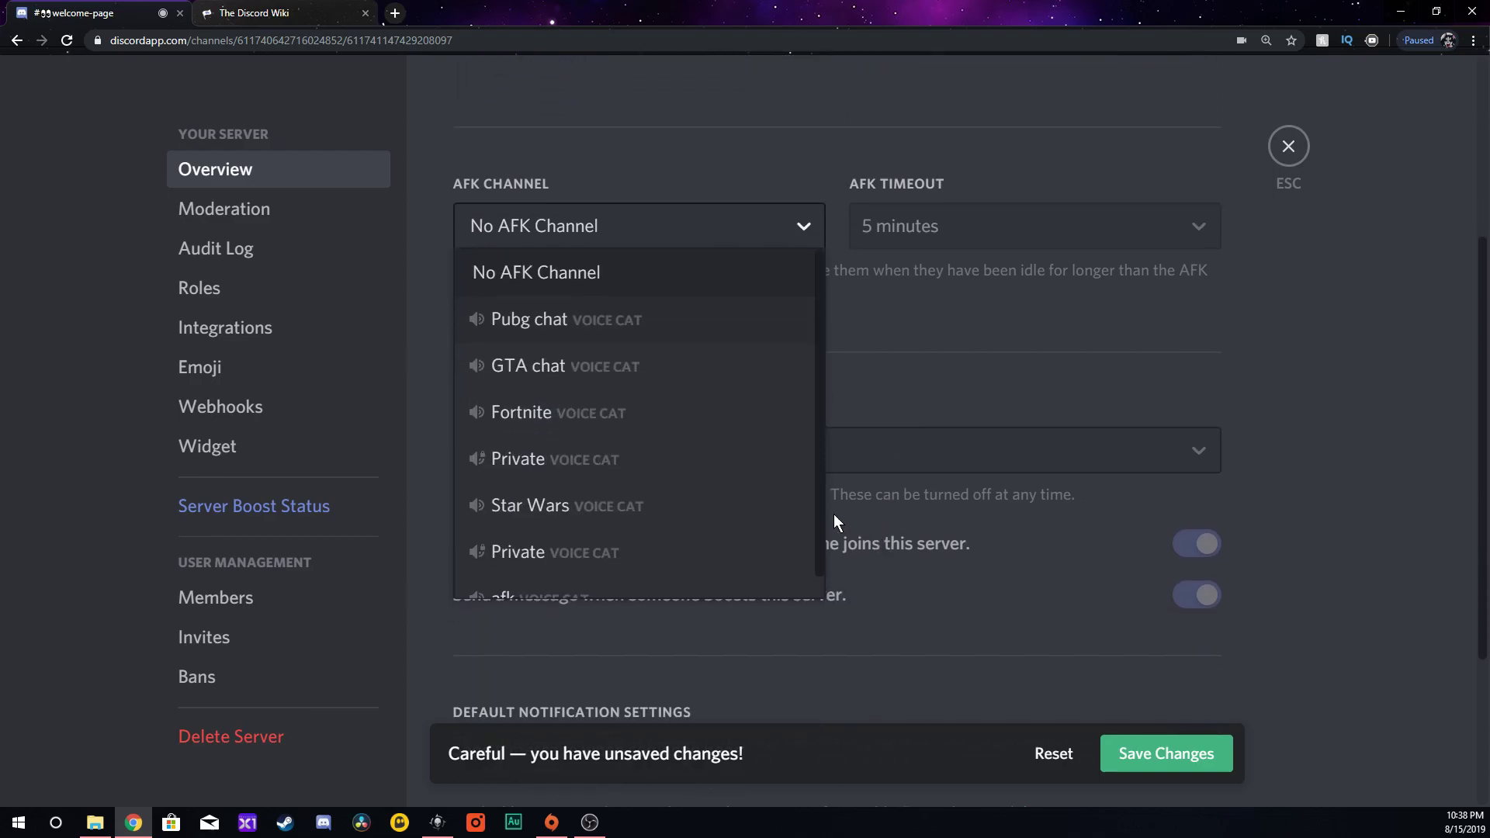
scroll(682, 548, down, 1)
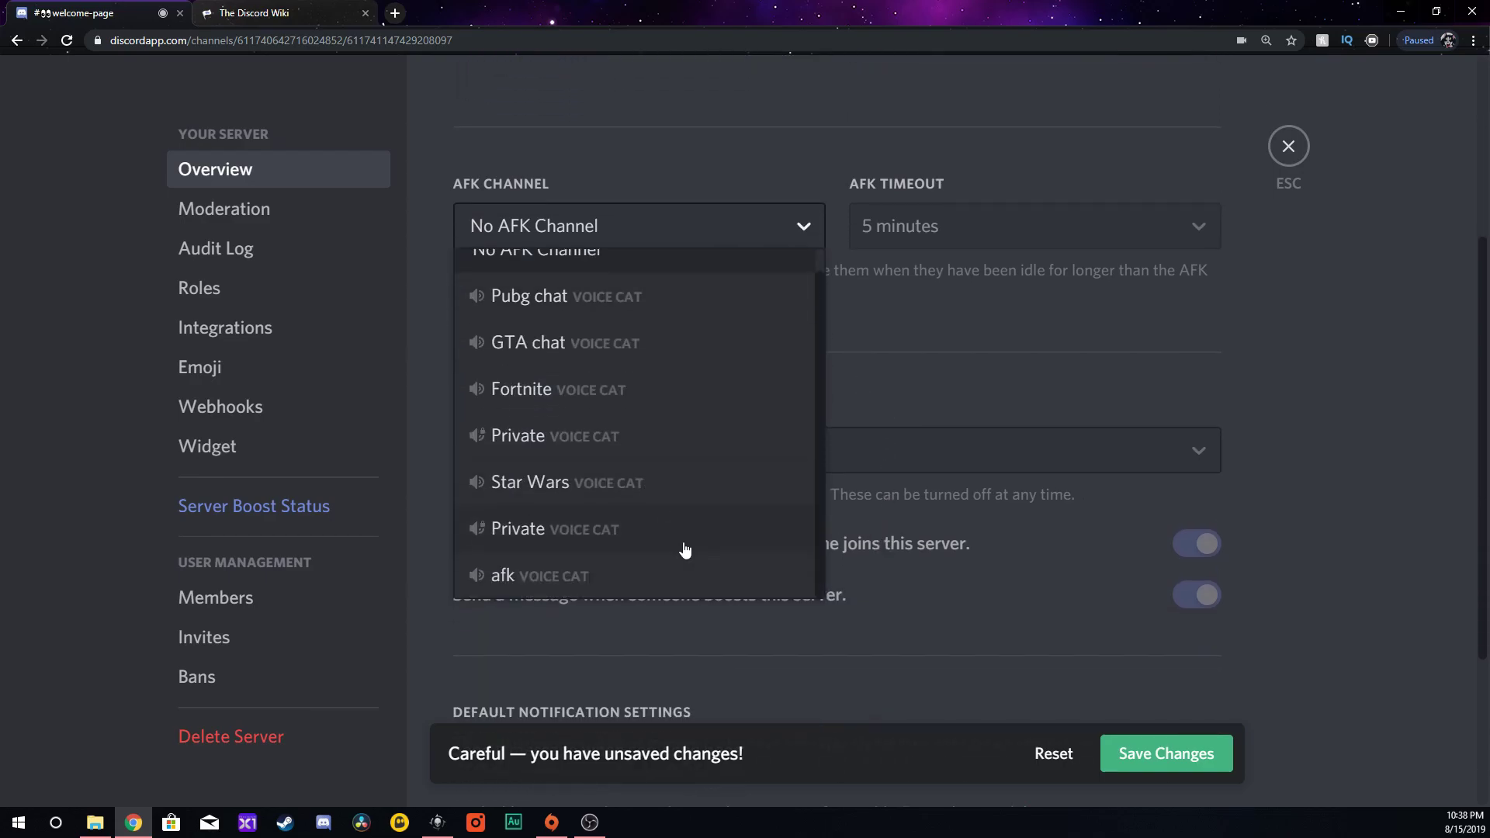
click(605, 588)
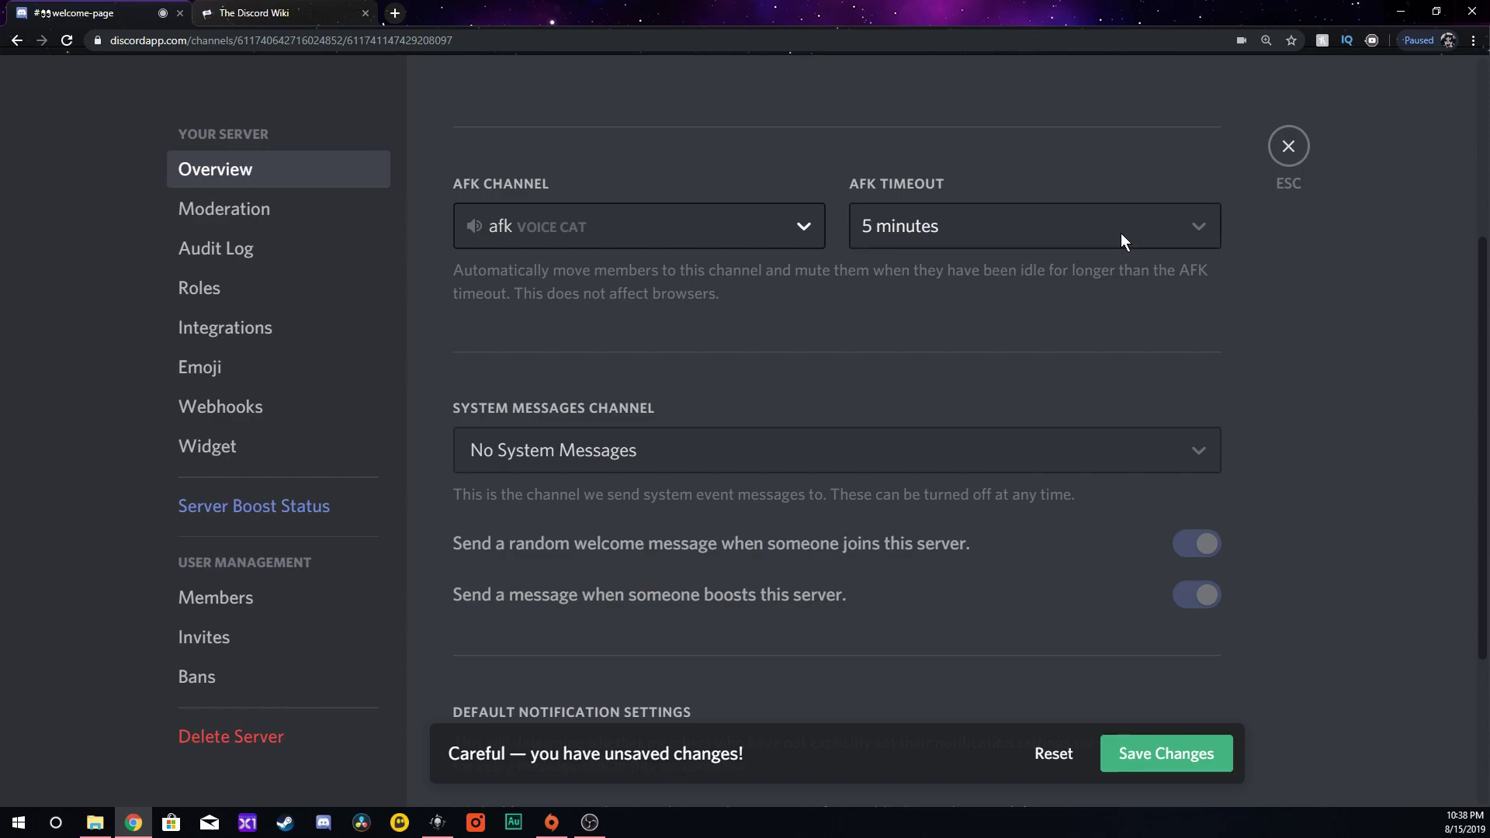
Keep the AFK timeout at 5 minutes.
click(1199, 231)
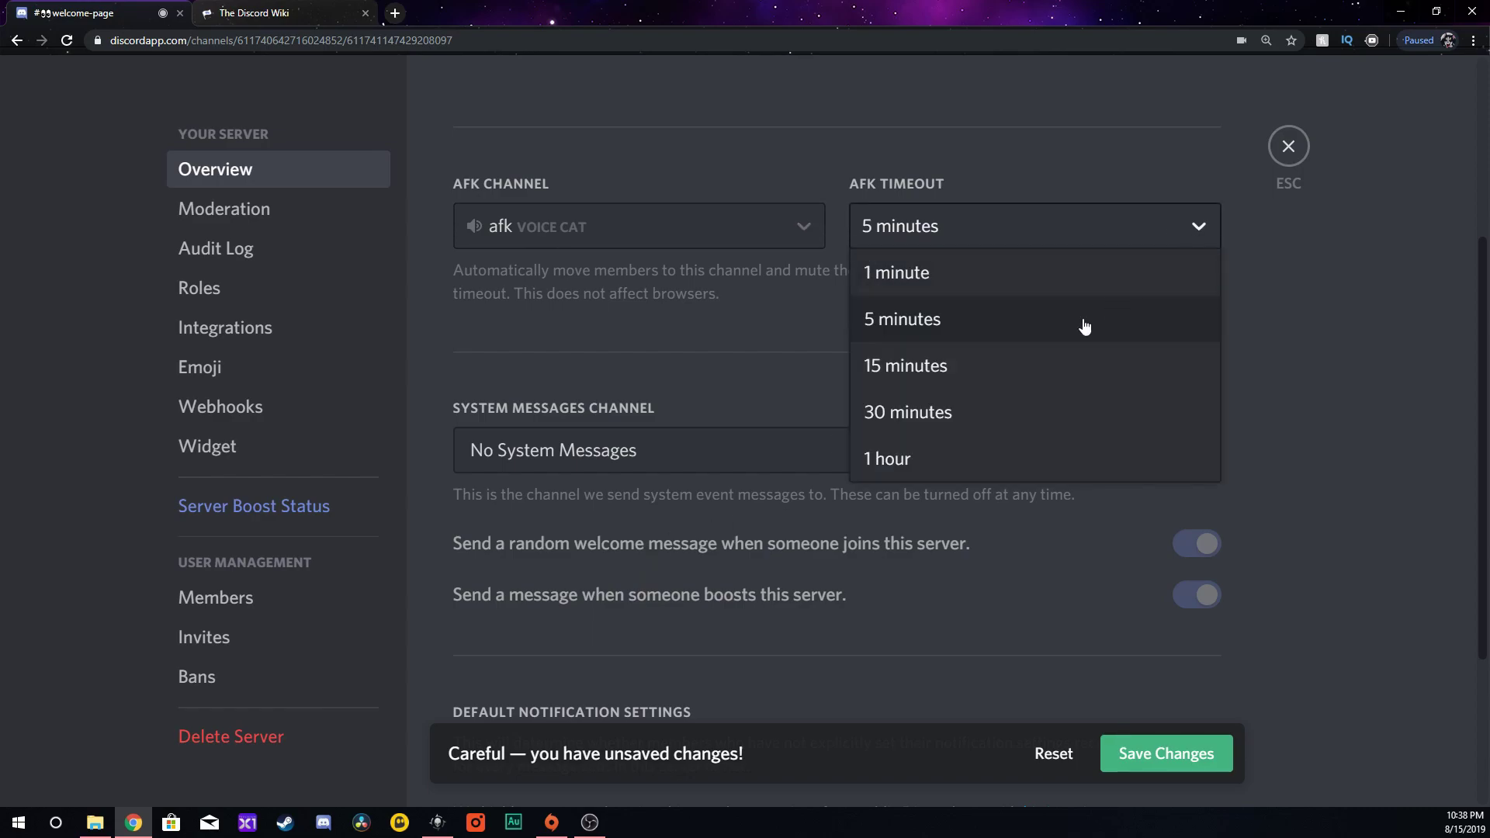
click(1013, 320)
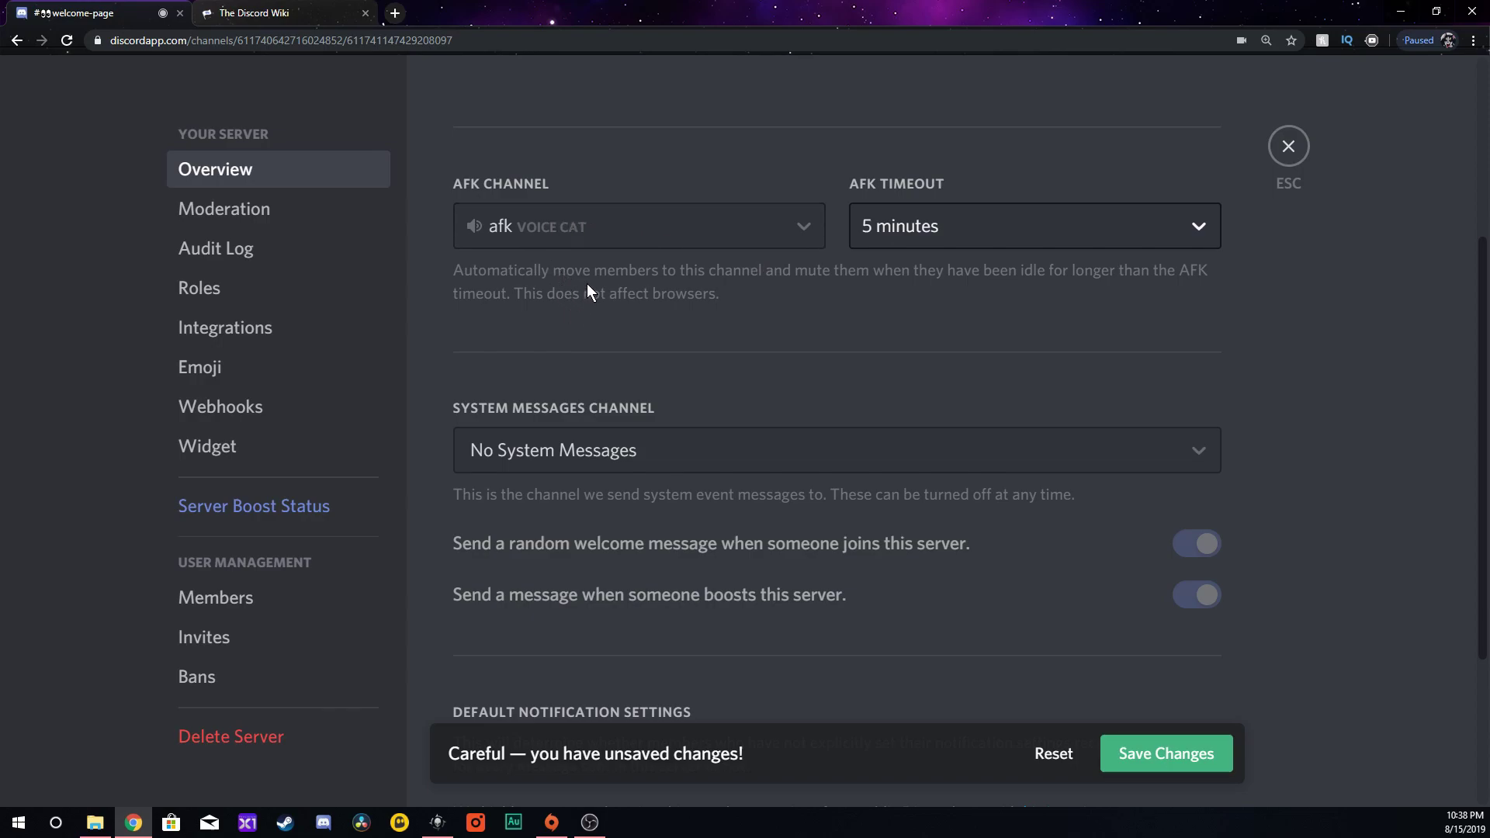
scroll(746, 379, up, 1)
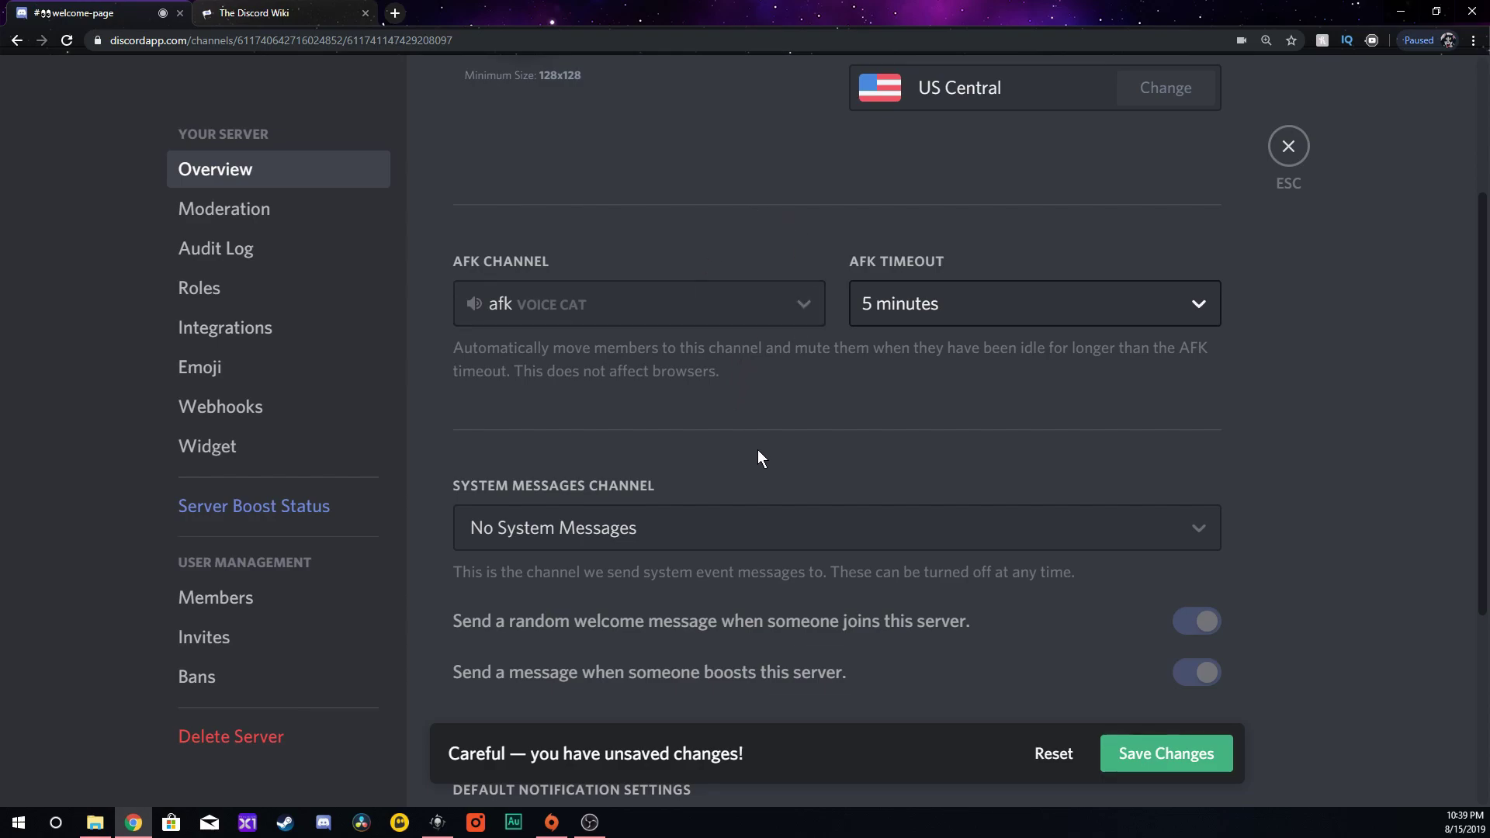
Send system welcome messages to the welcome-page channel.
scroll(758, 458, down, 1)
scroll(557, 289, down, 2)
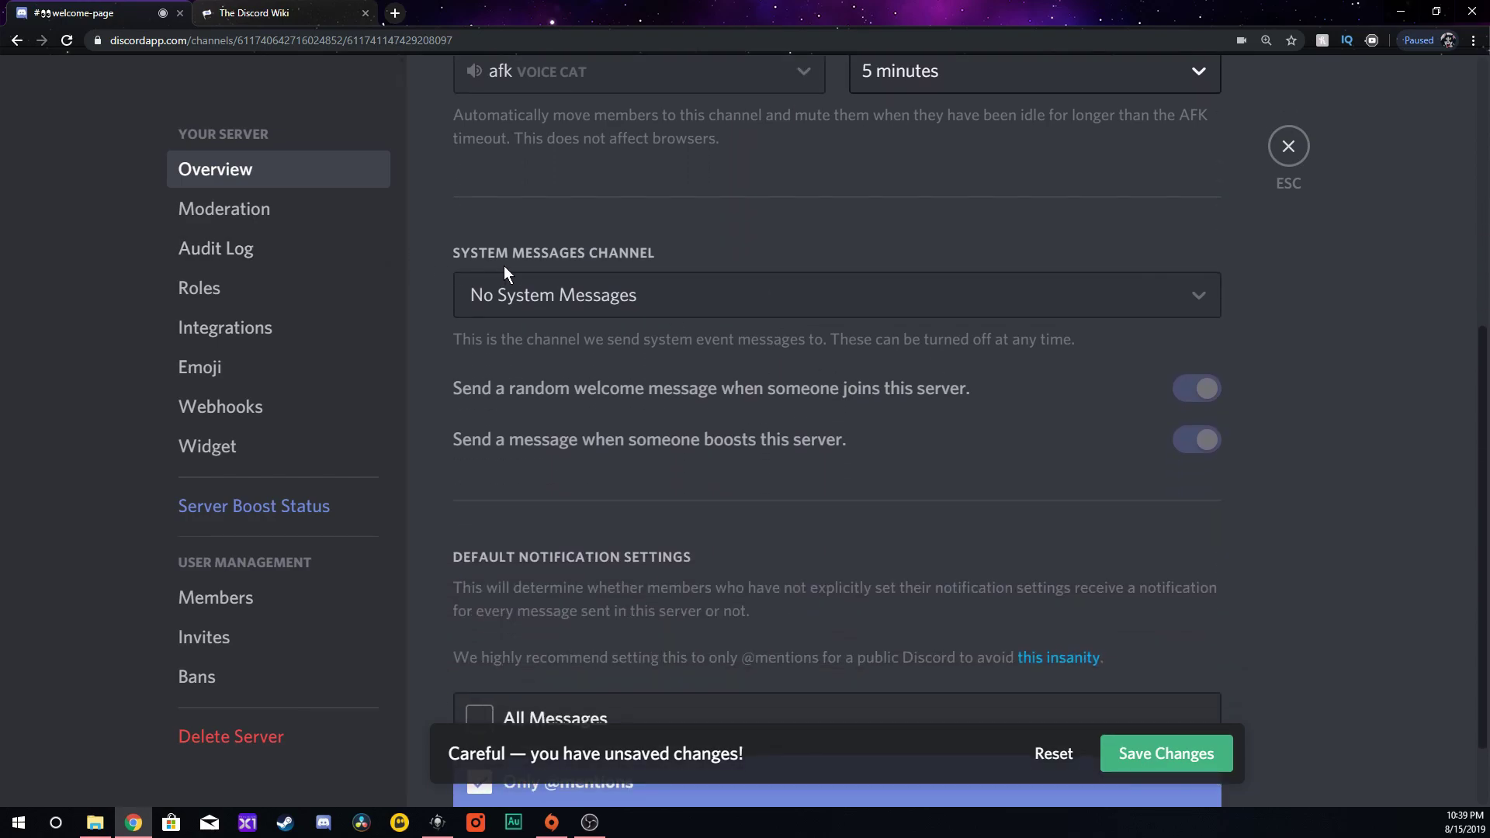
click(1157, 297)
click(625, 386)
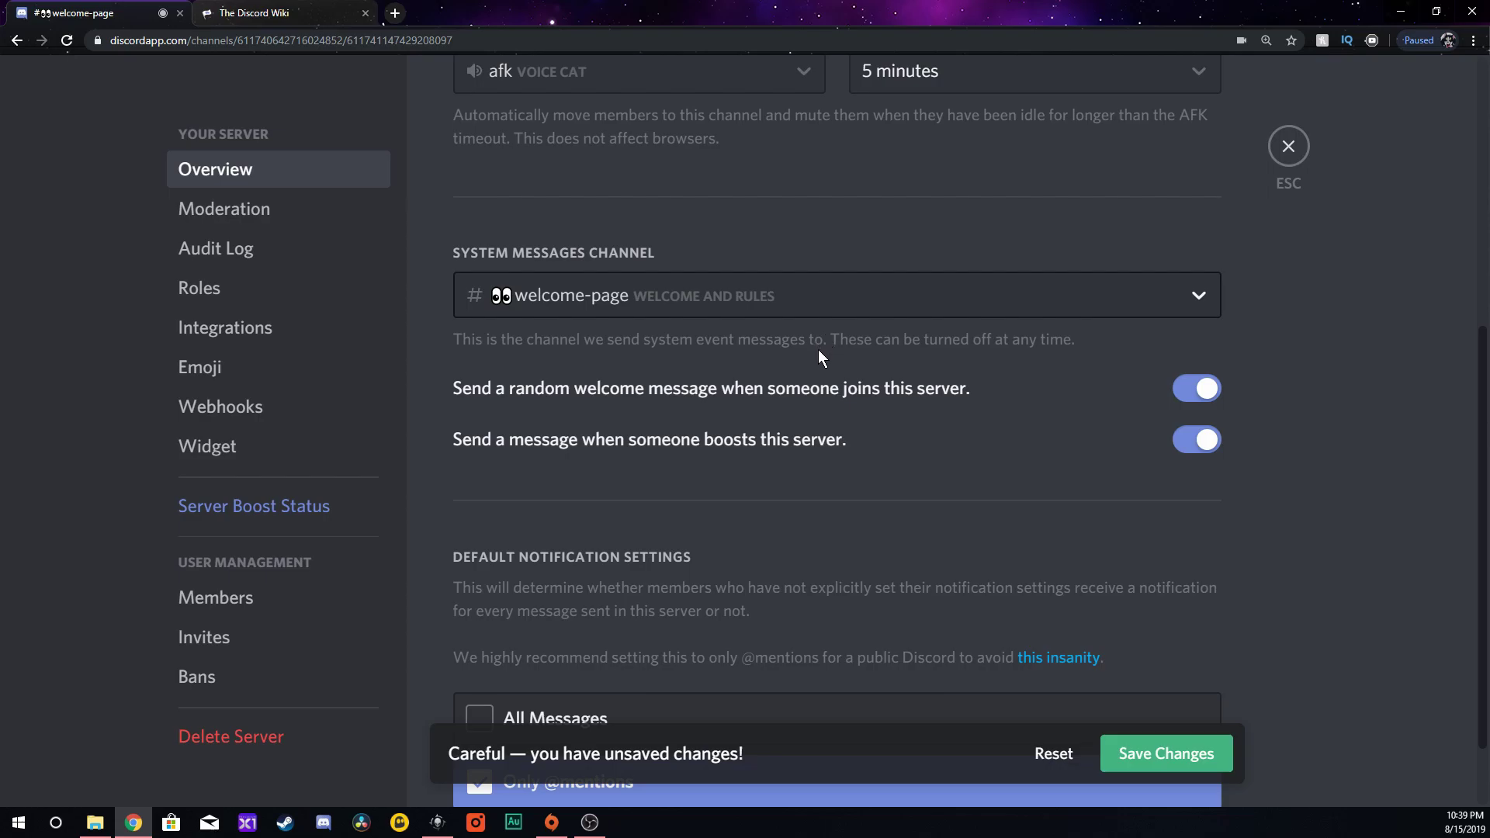
scroll(815, 353, down, 1)
scroll(794, 386, up, 1)
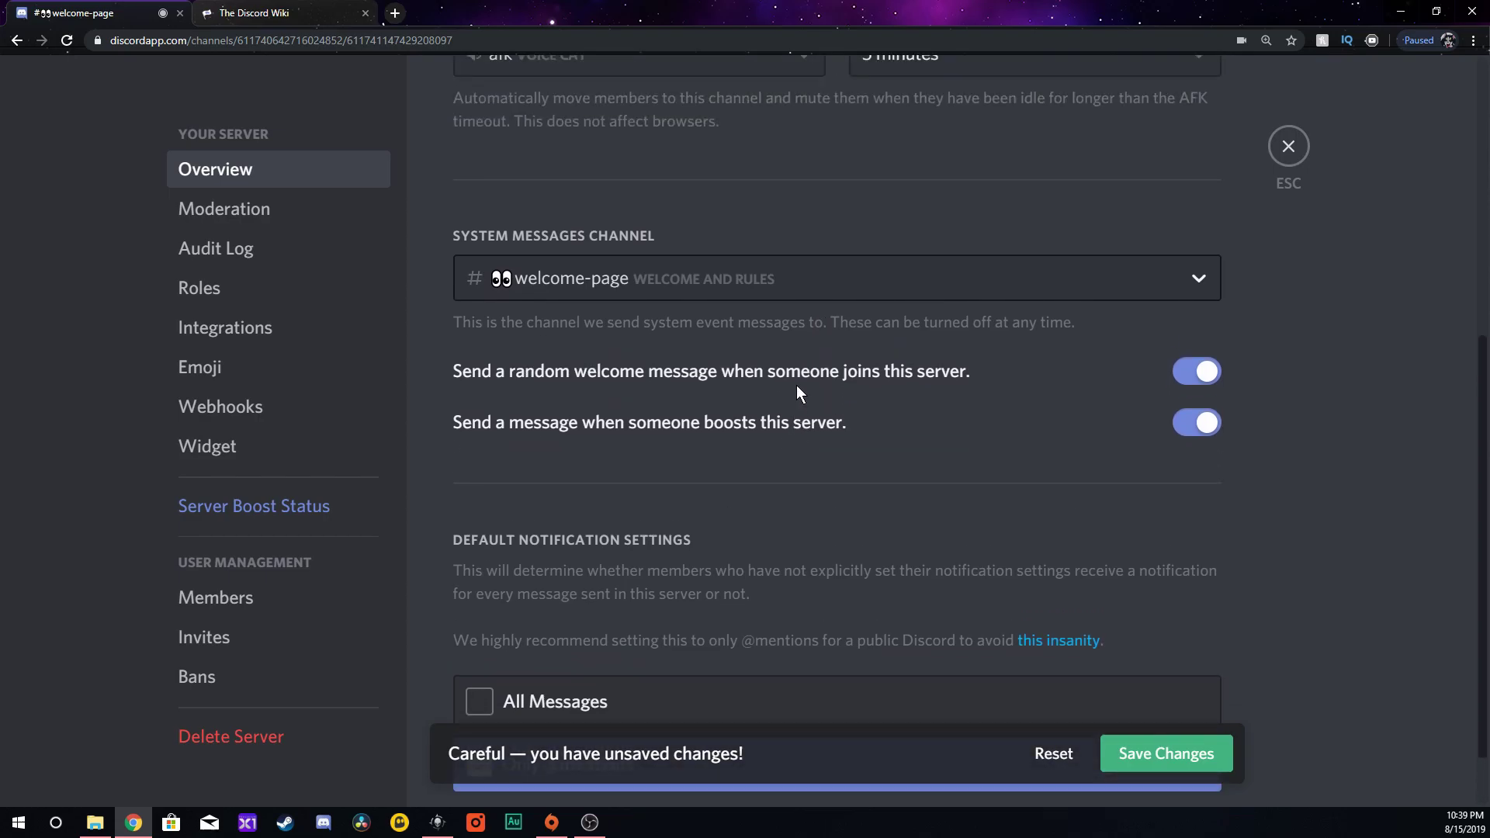
scroll(795, 396, down, 1)
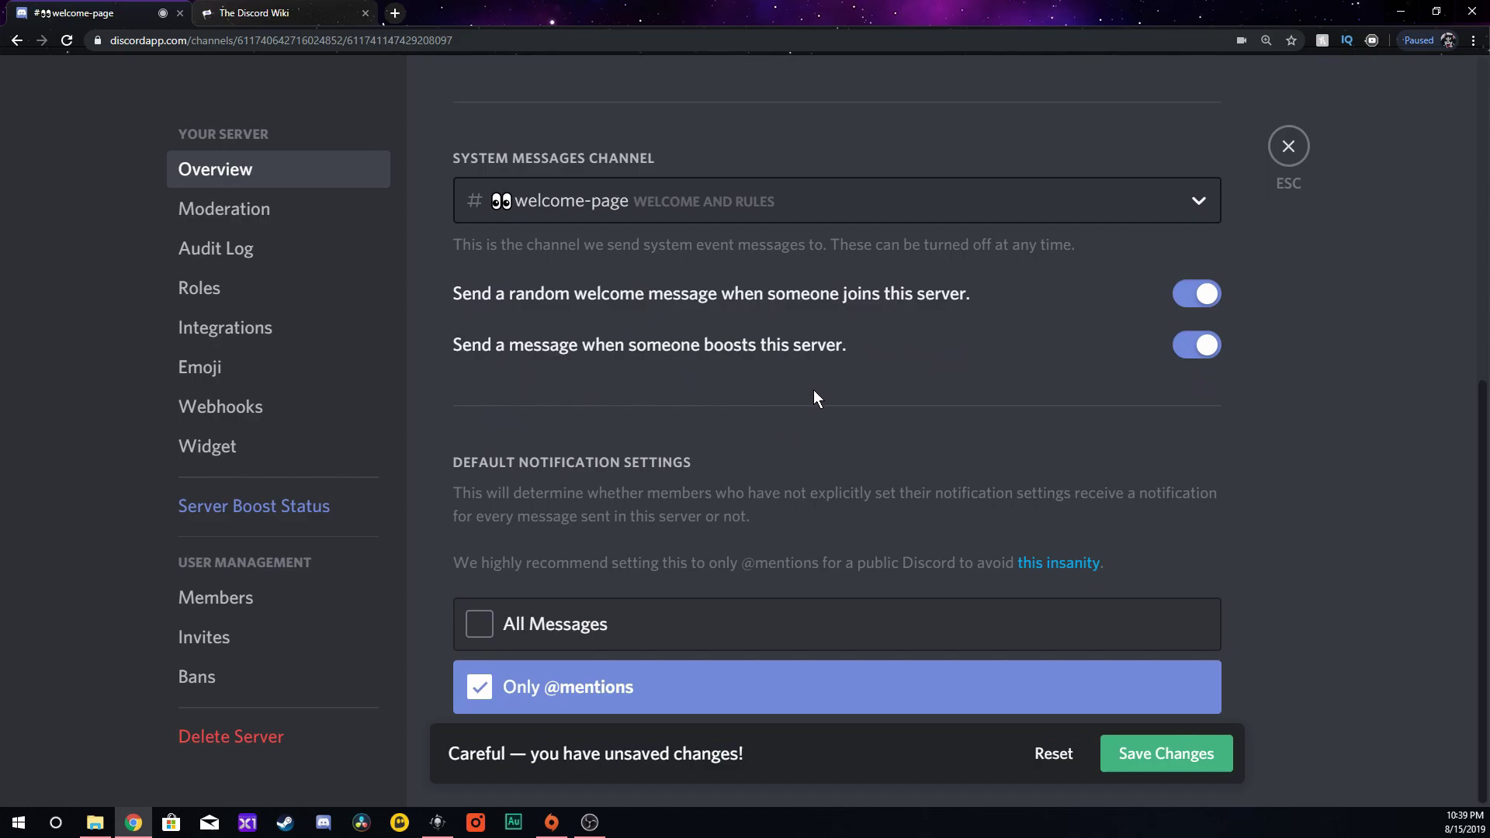
click(480, 630)
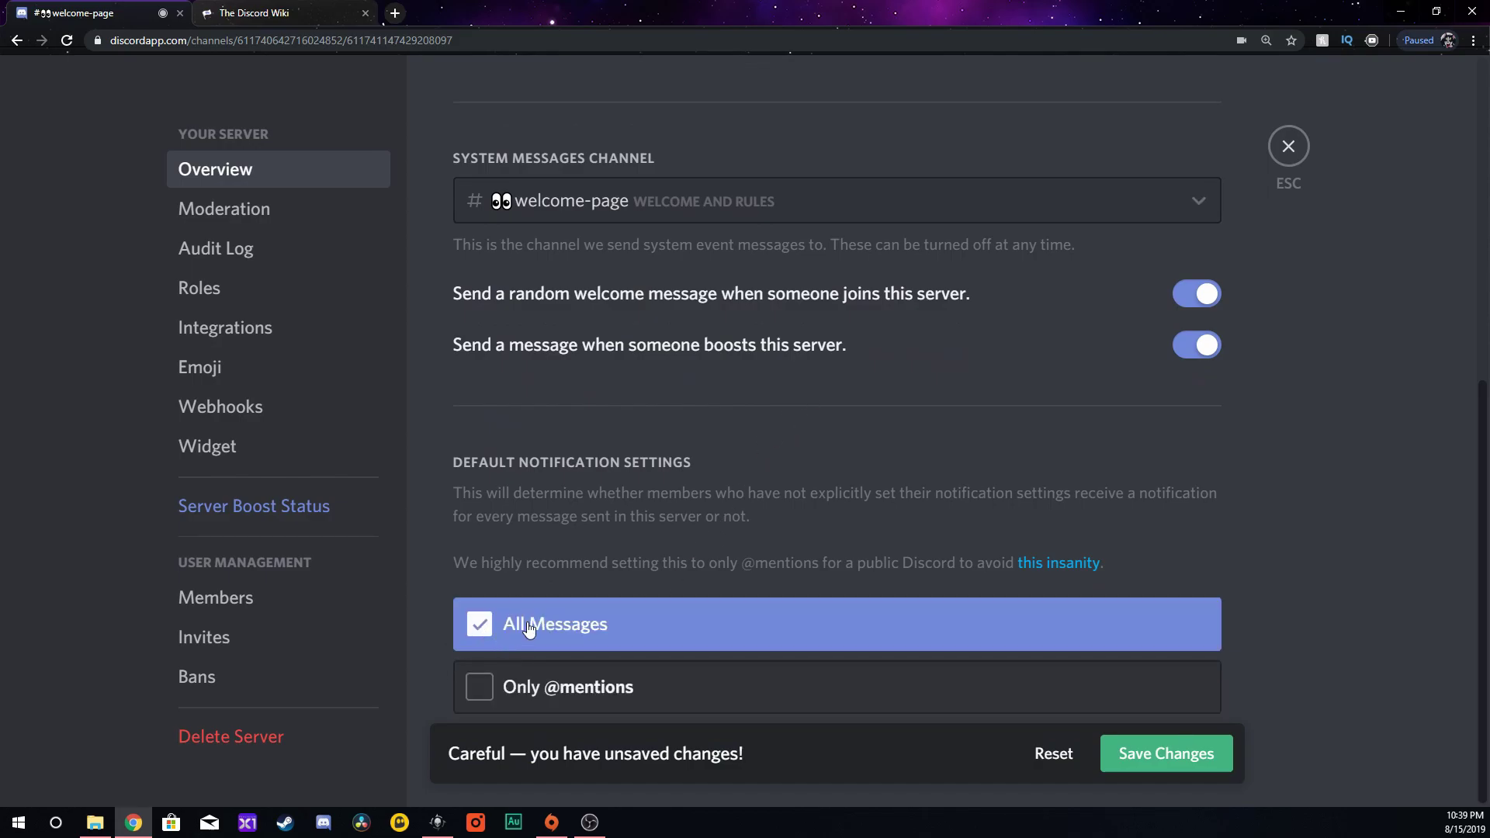
click(479, 688)
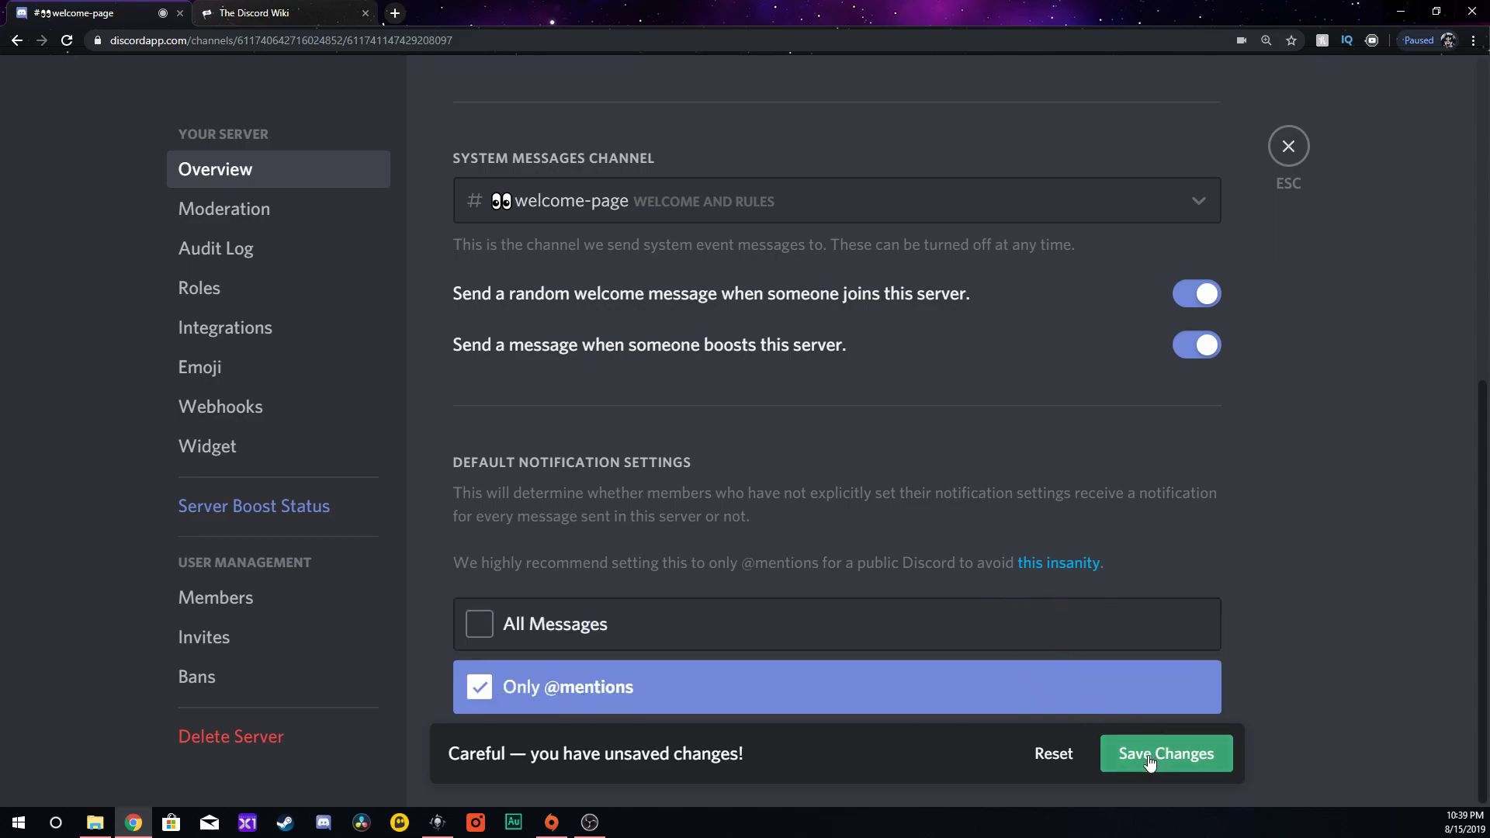
Save the overview changes and go to the Moderation page.
scroll(931, 625, up, 4)
scroll(942, 631, up, 3)
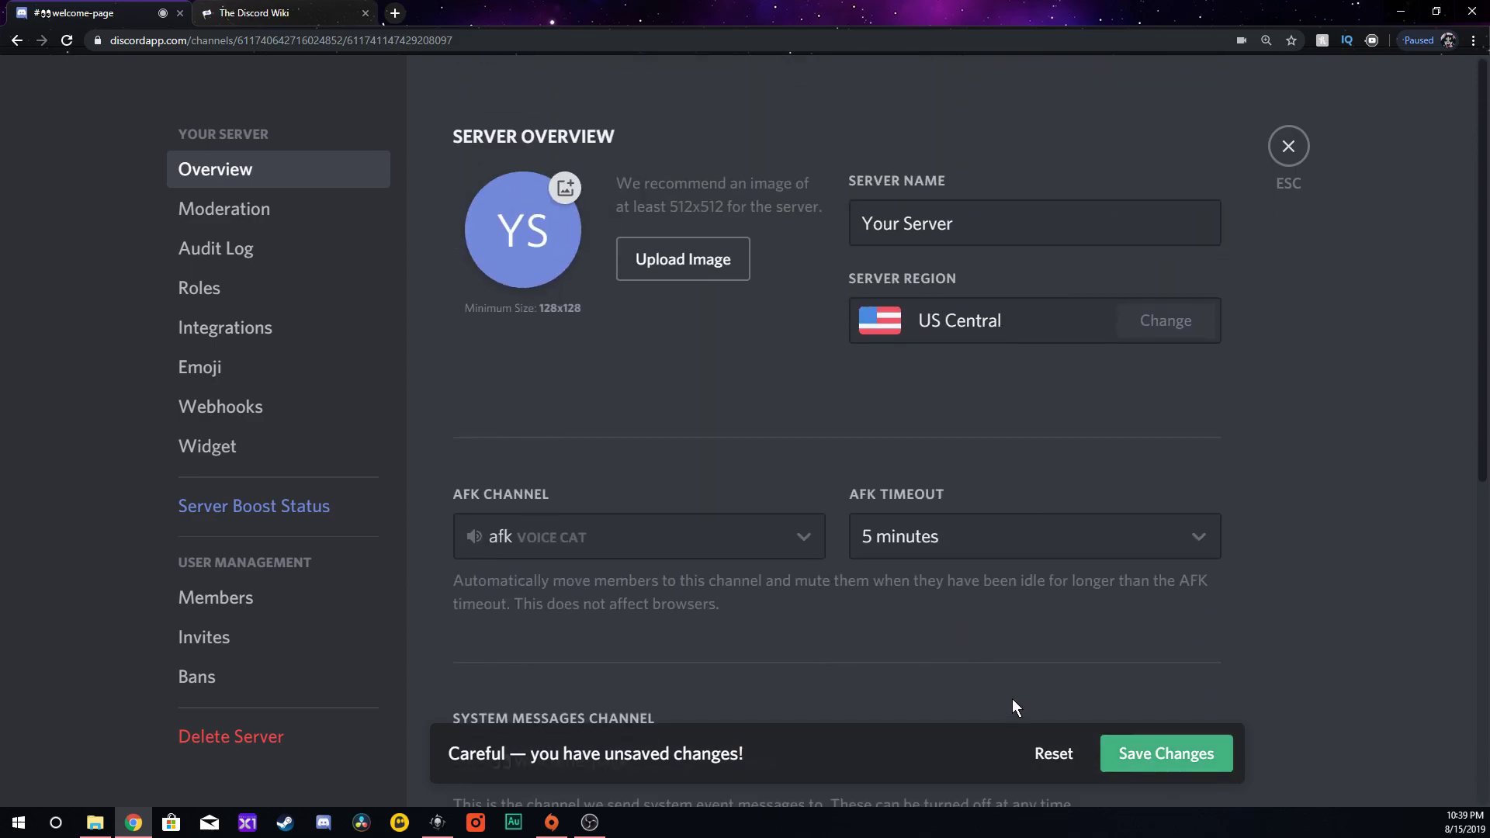
click(1149, 753)
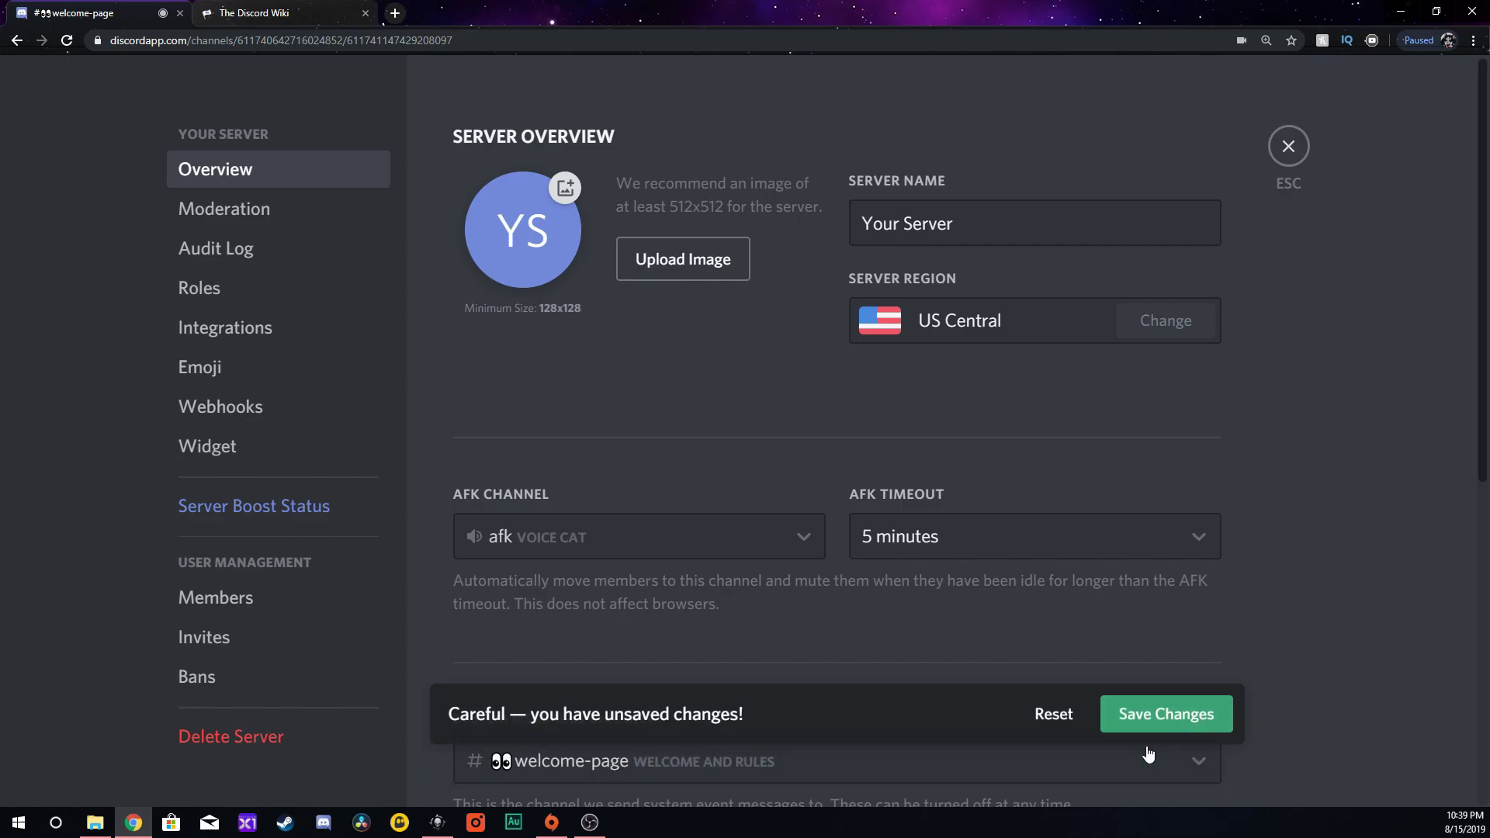
click(261, 218)
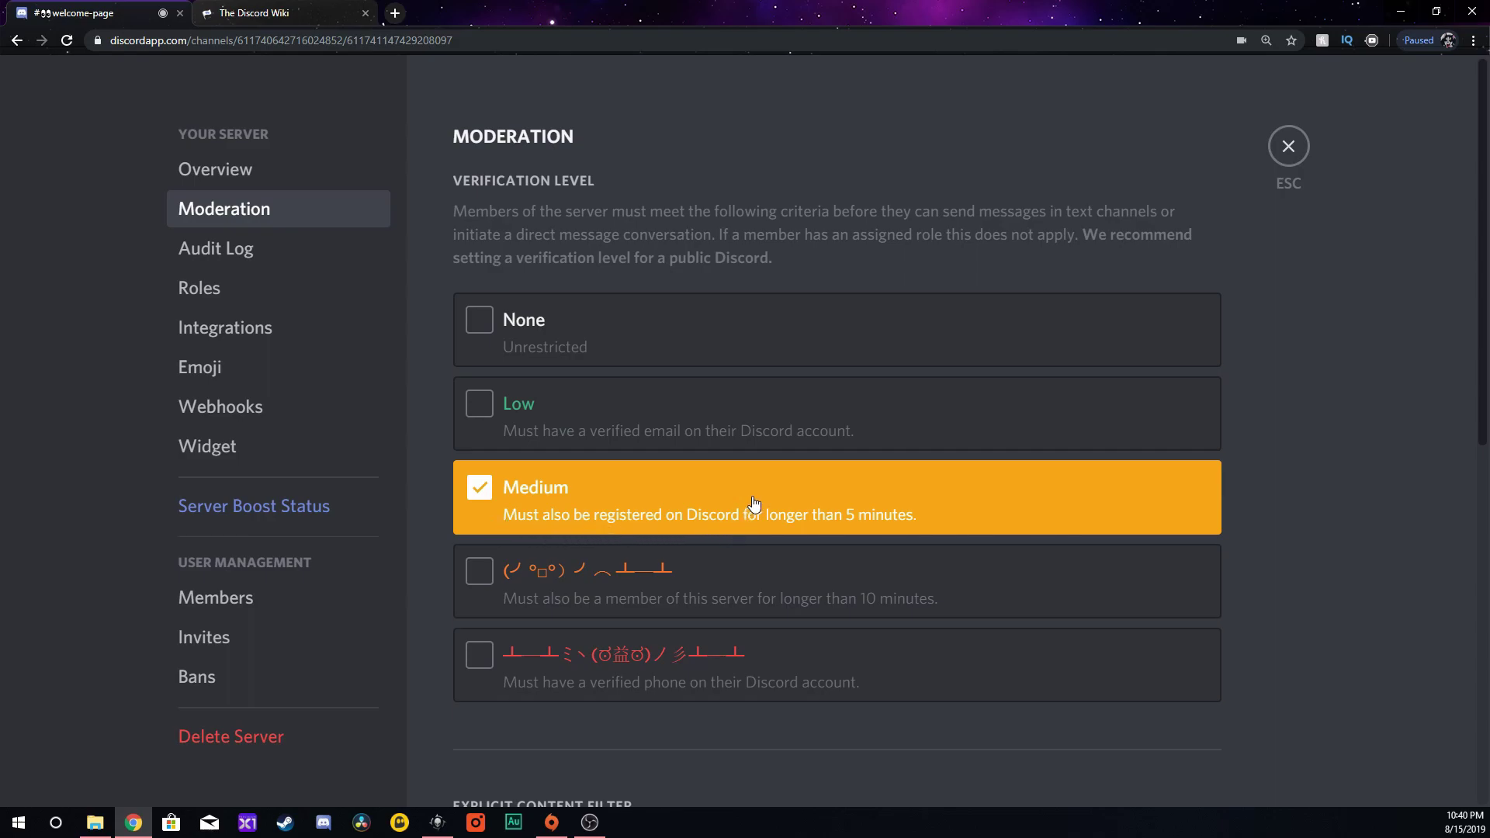
Check Moderation shows Medium verification and a scan-all-members content filter, then open Audit Log.
scroll(844, 551, down, 1)
scroll(831, 549, down, 4)
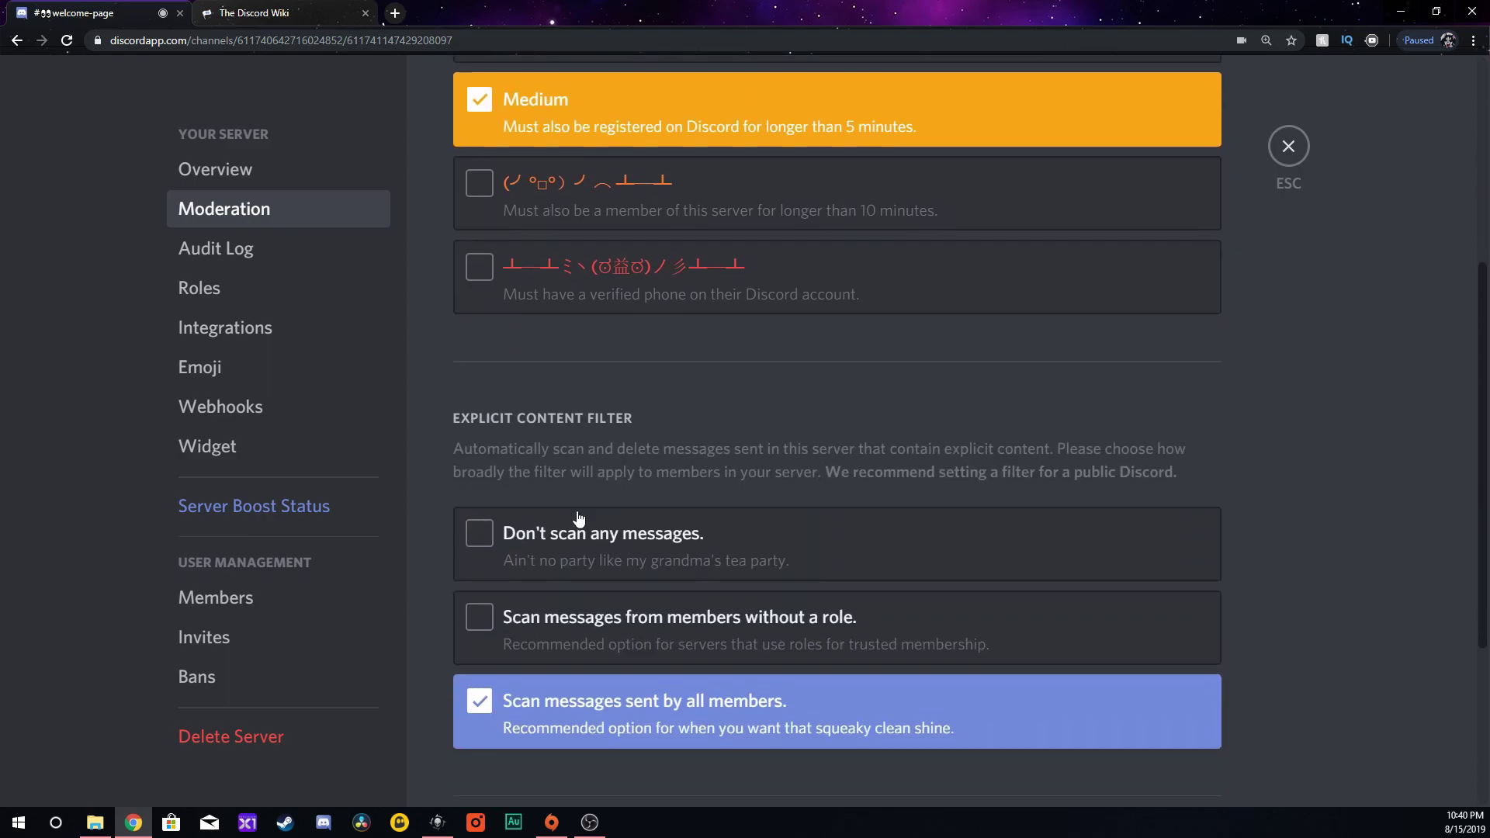
scroll(580, 439, down, 2)
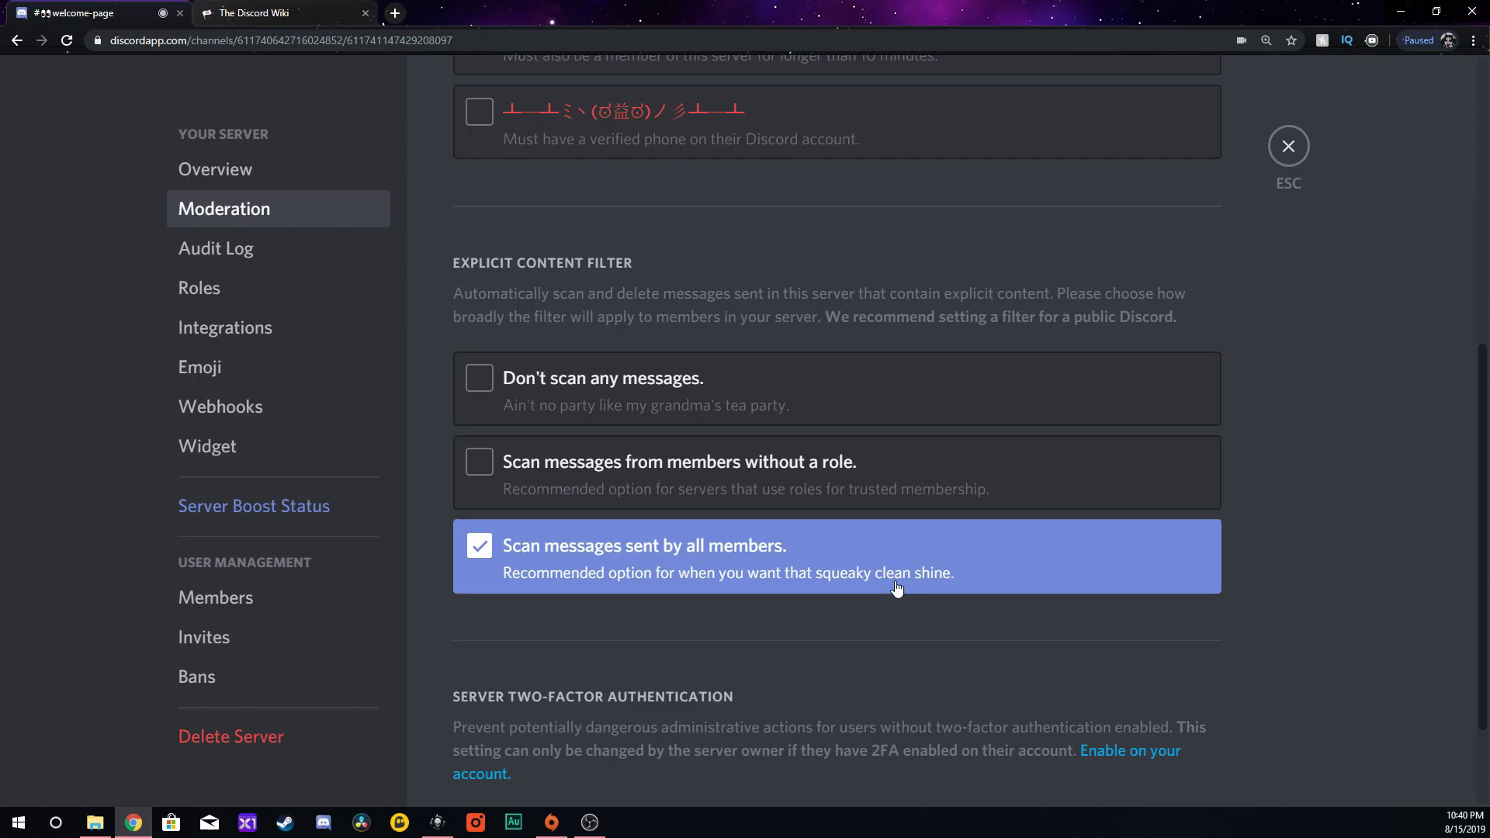
scroll(898, 587, down, 1)
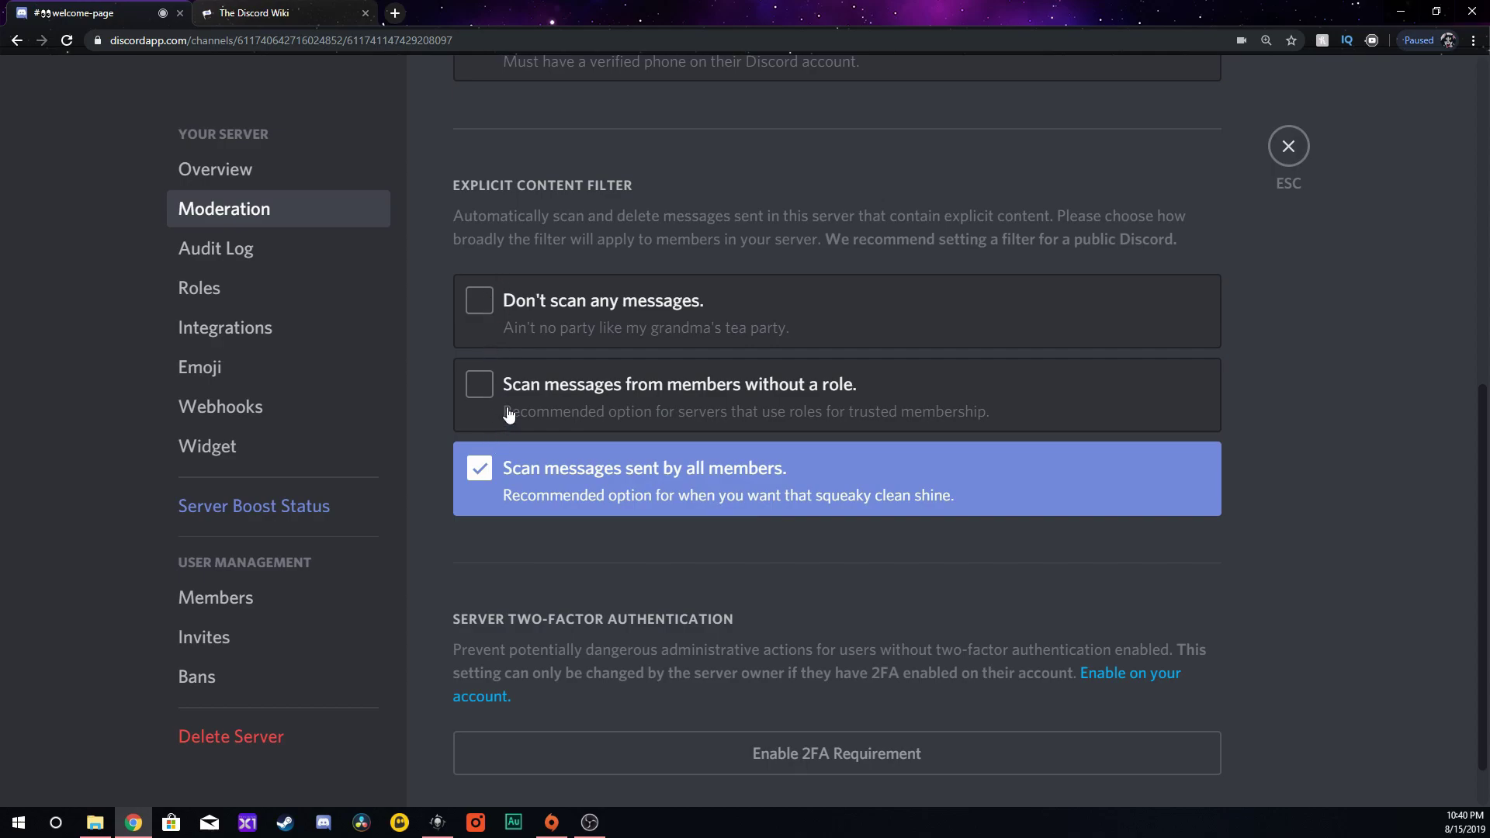
scroll(821, 579, down, 1)
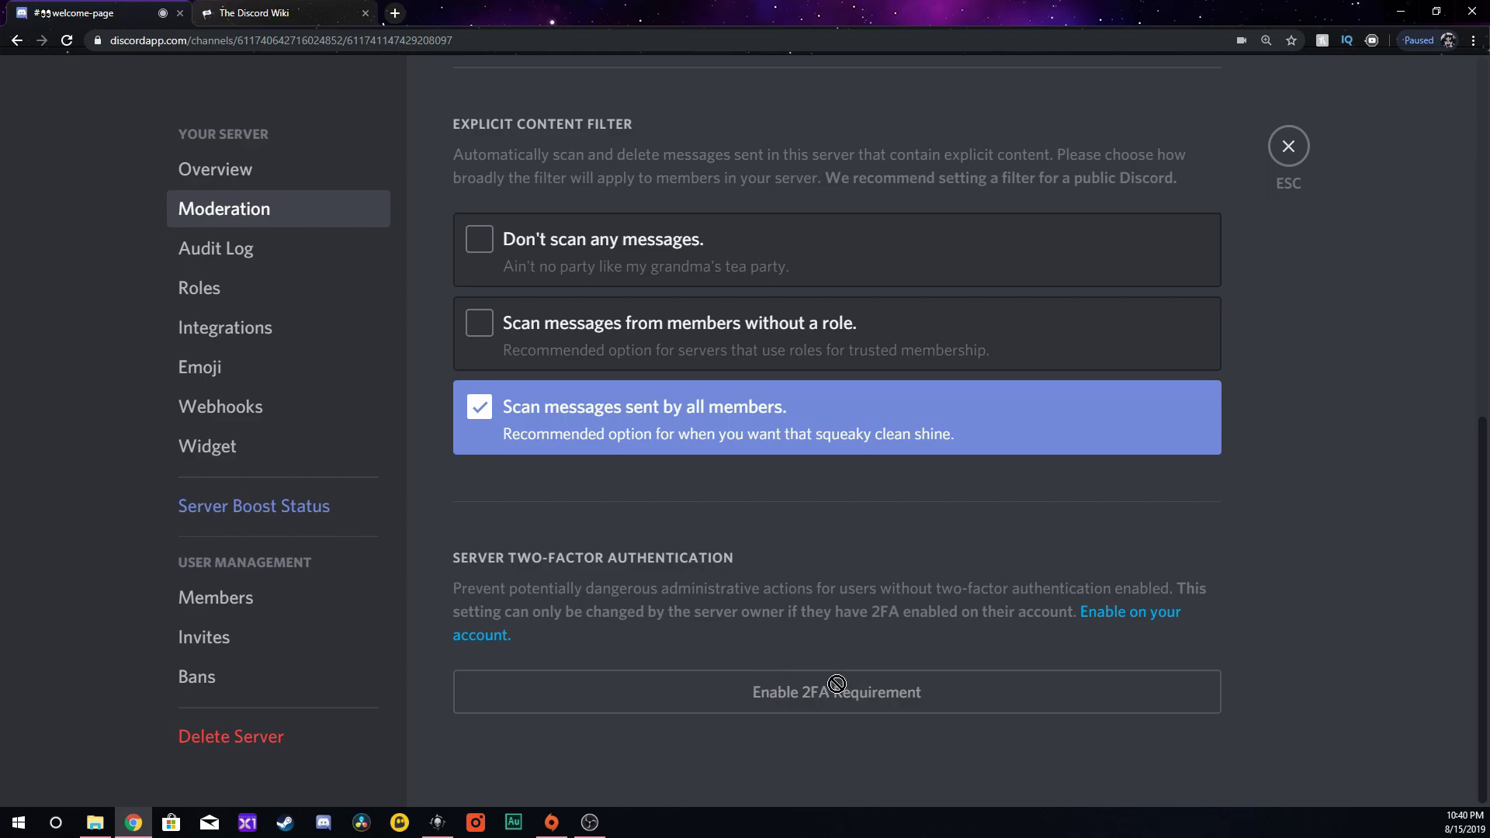
scroll(688, 631, up, 1)
scroll(613, 613, up, 2)
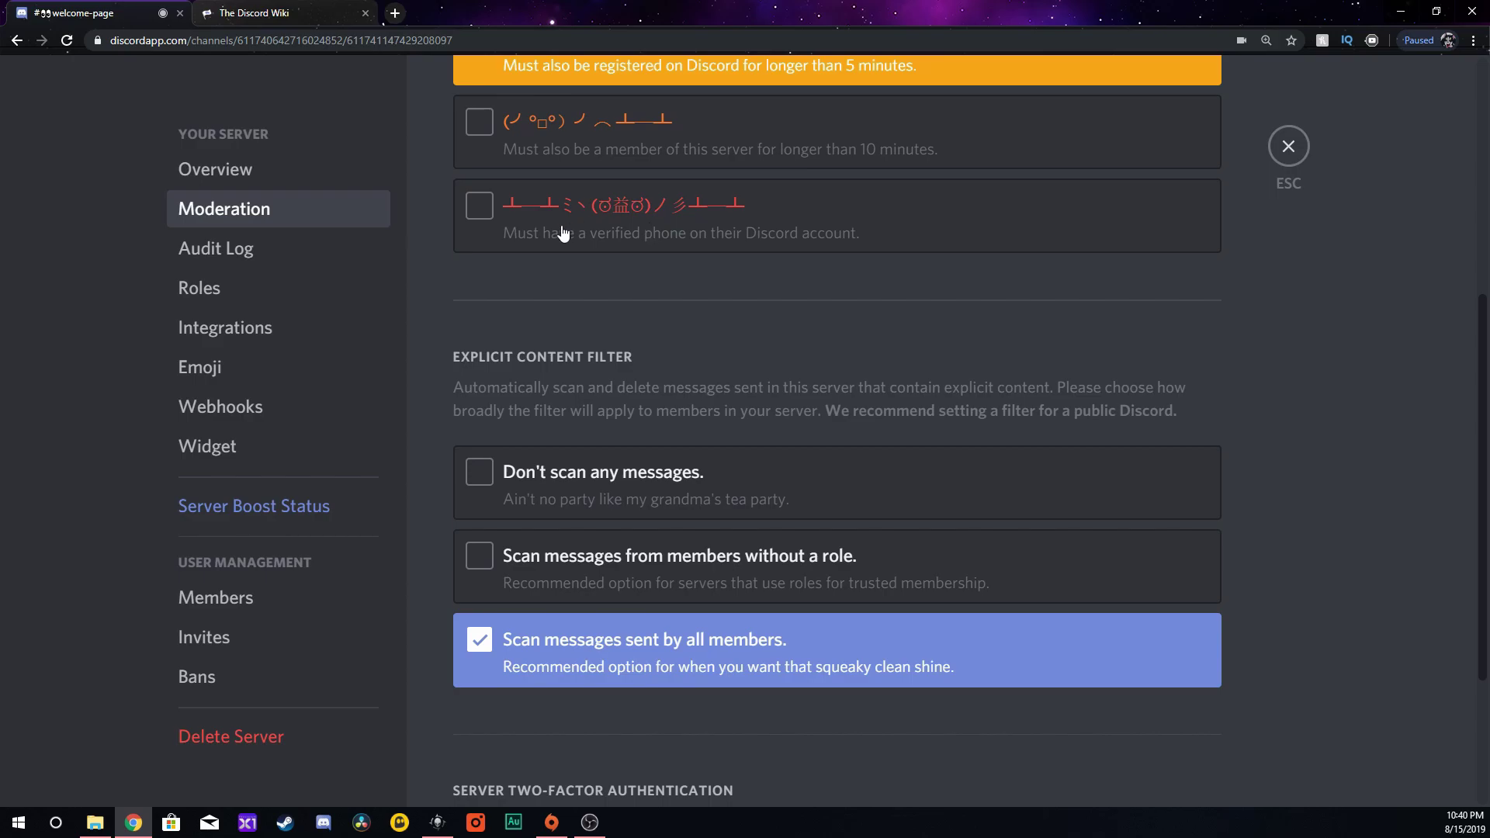
click(259, 264)
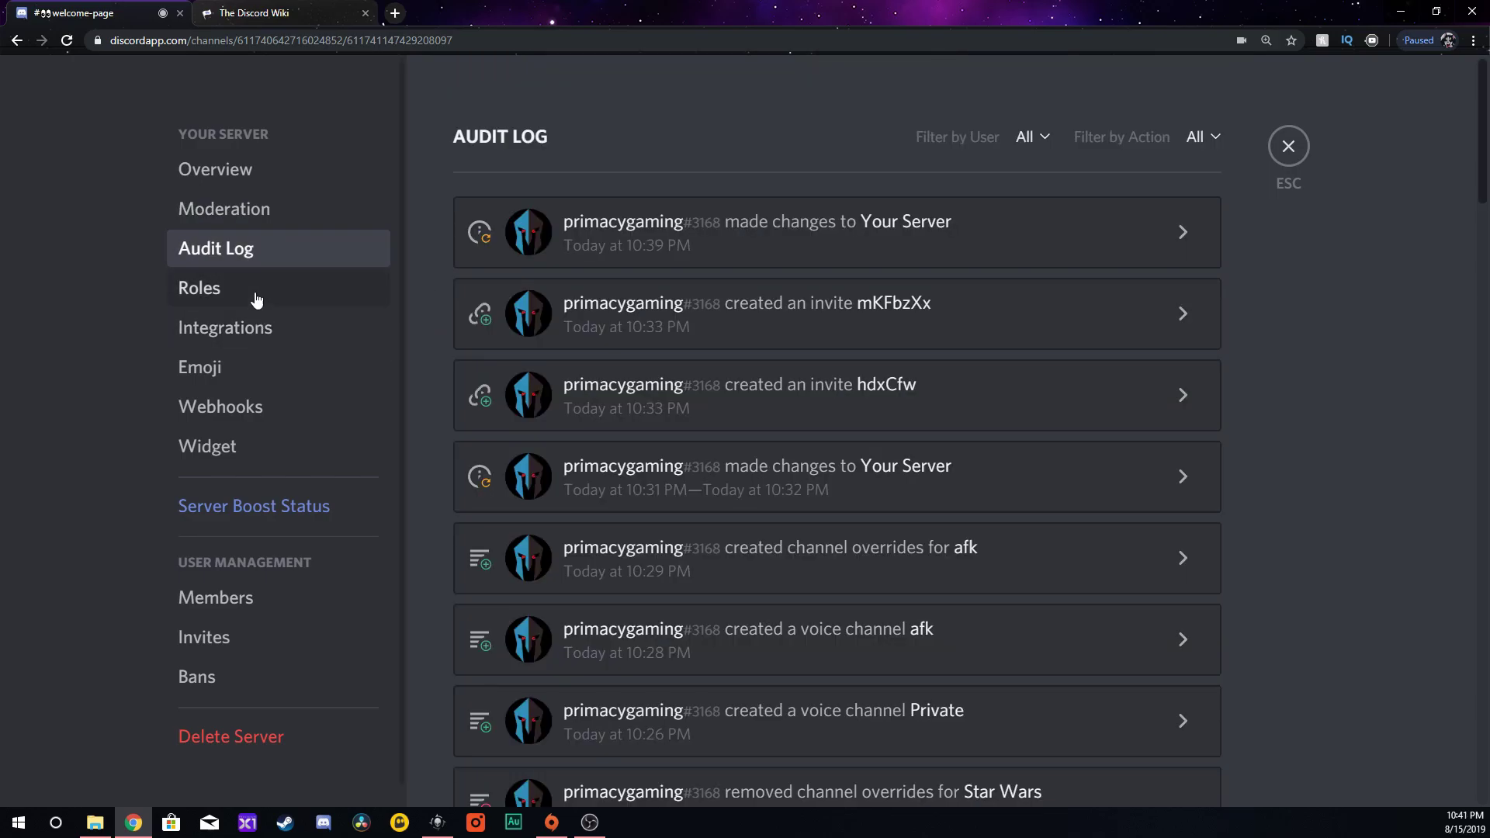
Browse the Roles, Integrations, Emoji and Webhooks pages, then close settings to the welcome-page channel.
click(259, 298)
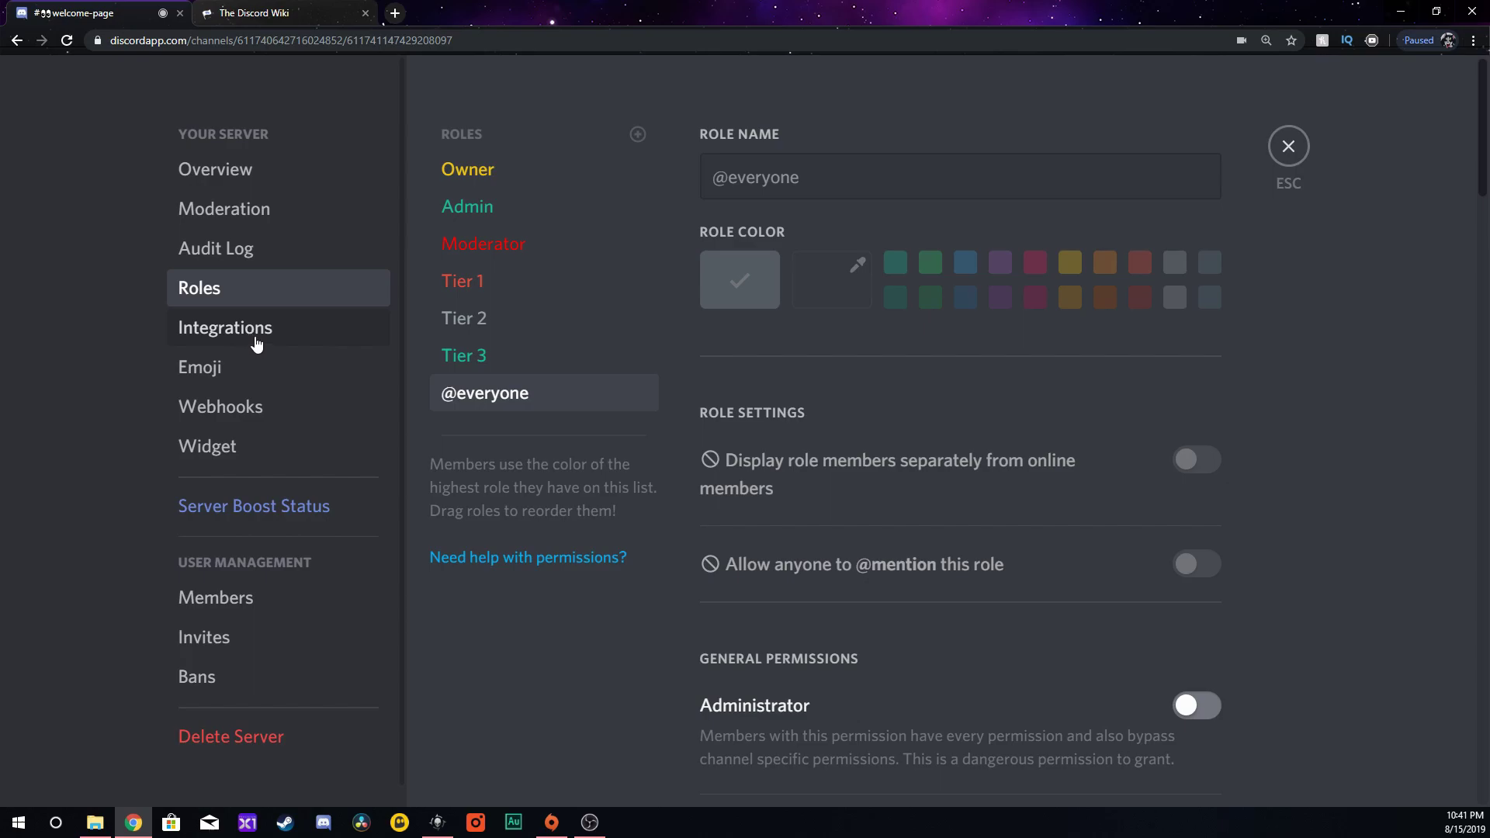
click(256, 341)
click(278, 380)
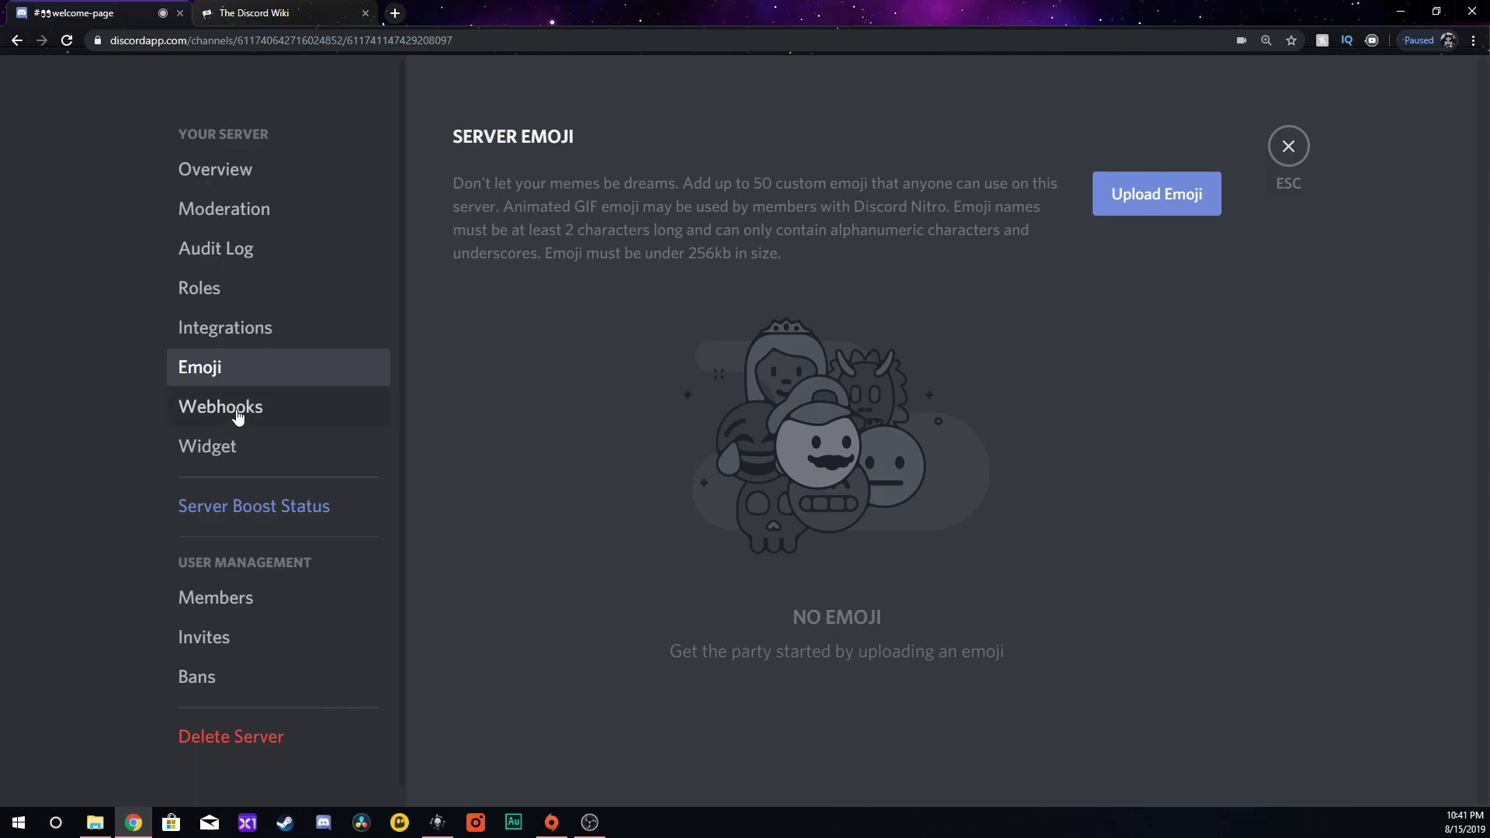
click(241, 415)
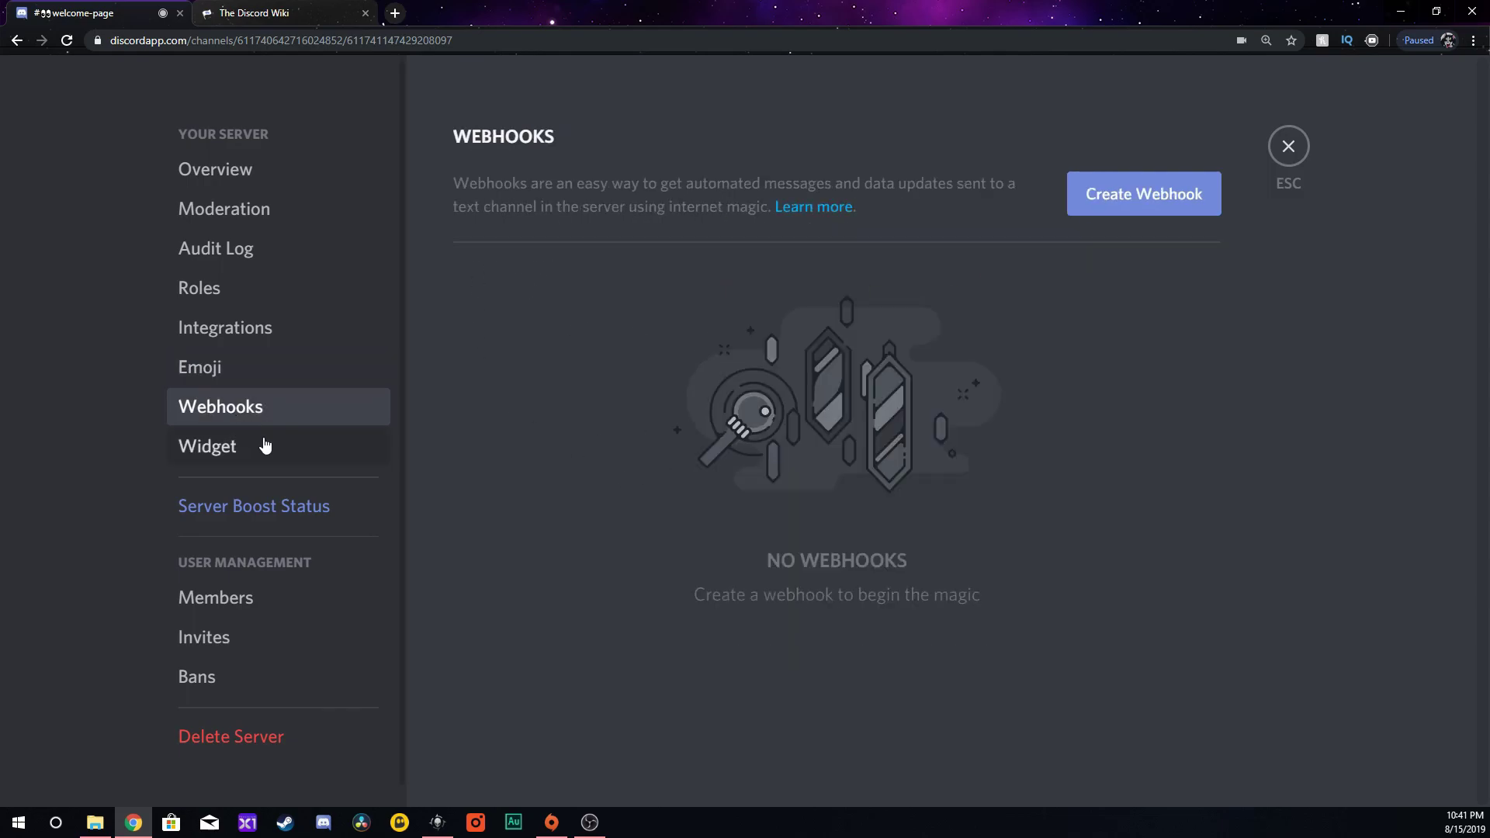
scroll(275, 458, down, 1)
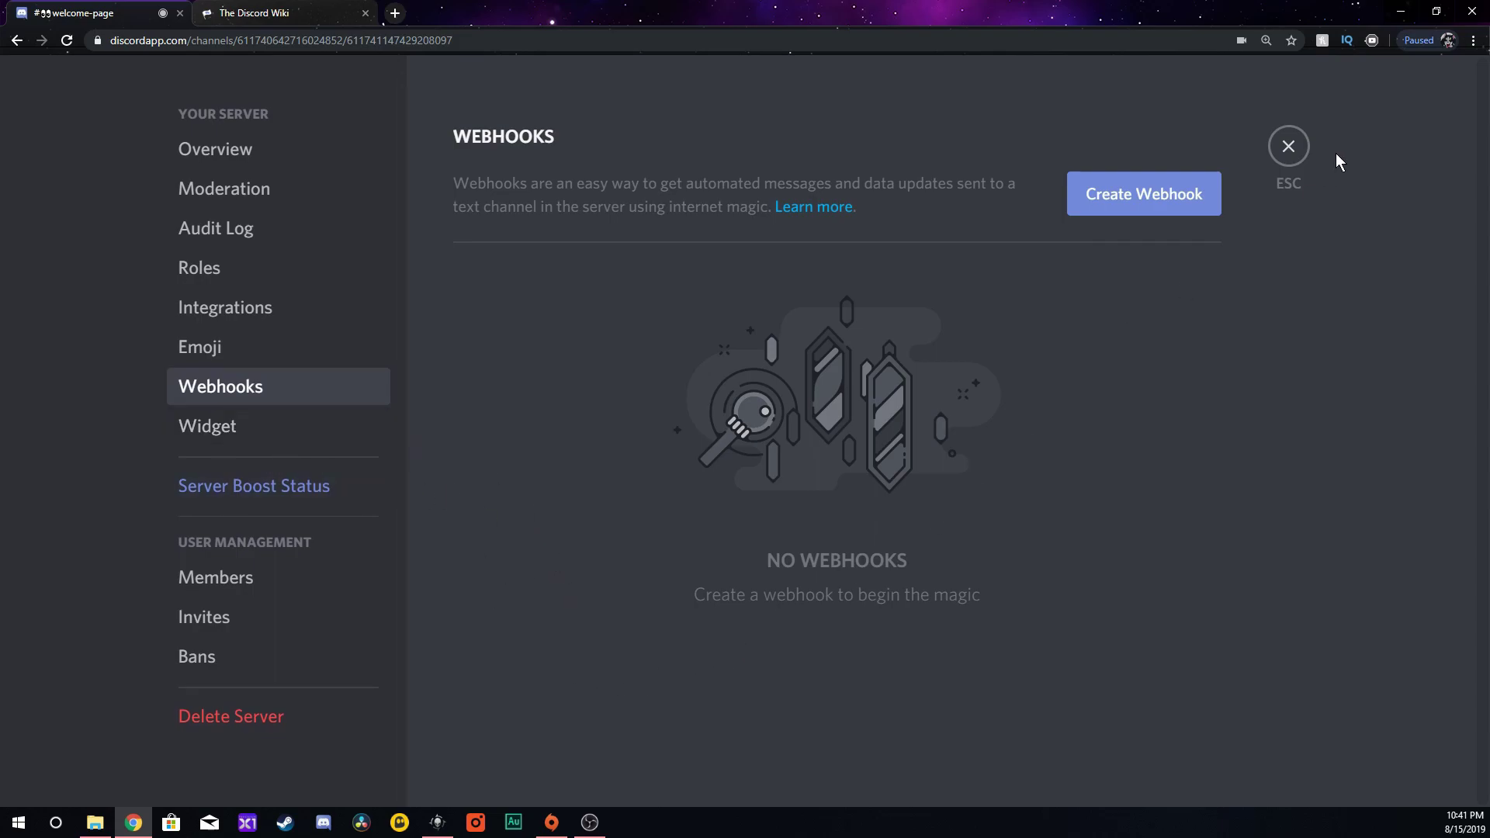
click(1287, 147)
scroll(355, 566, down, 1)
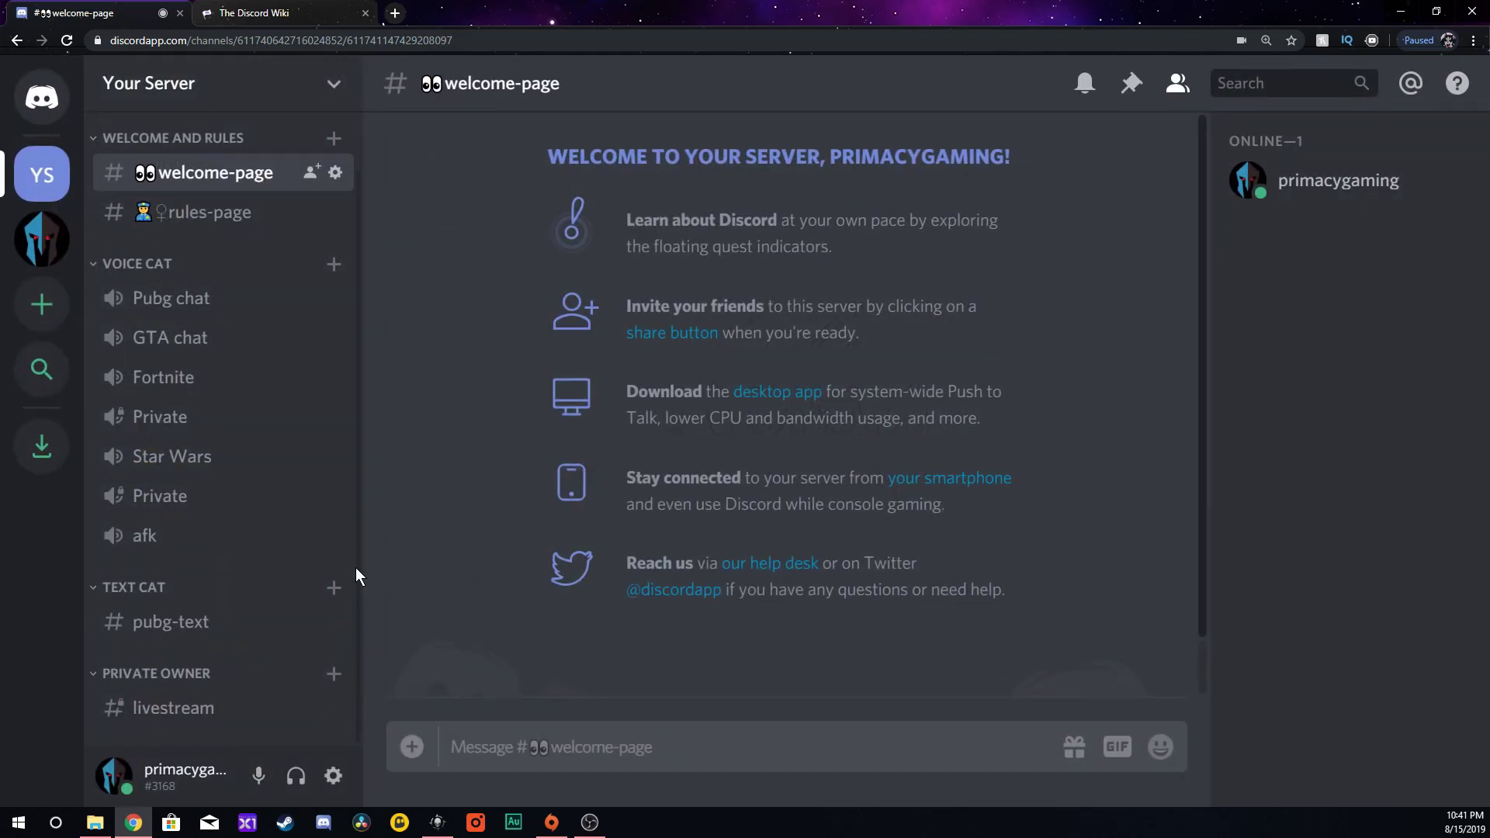
click(335, 777)
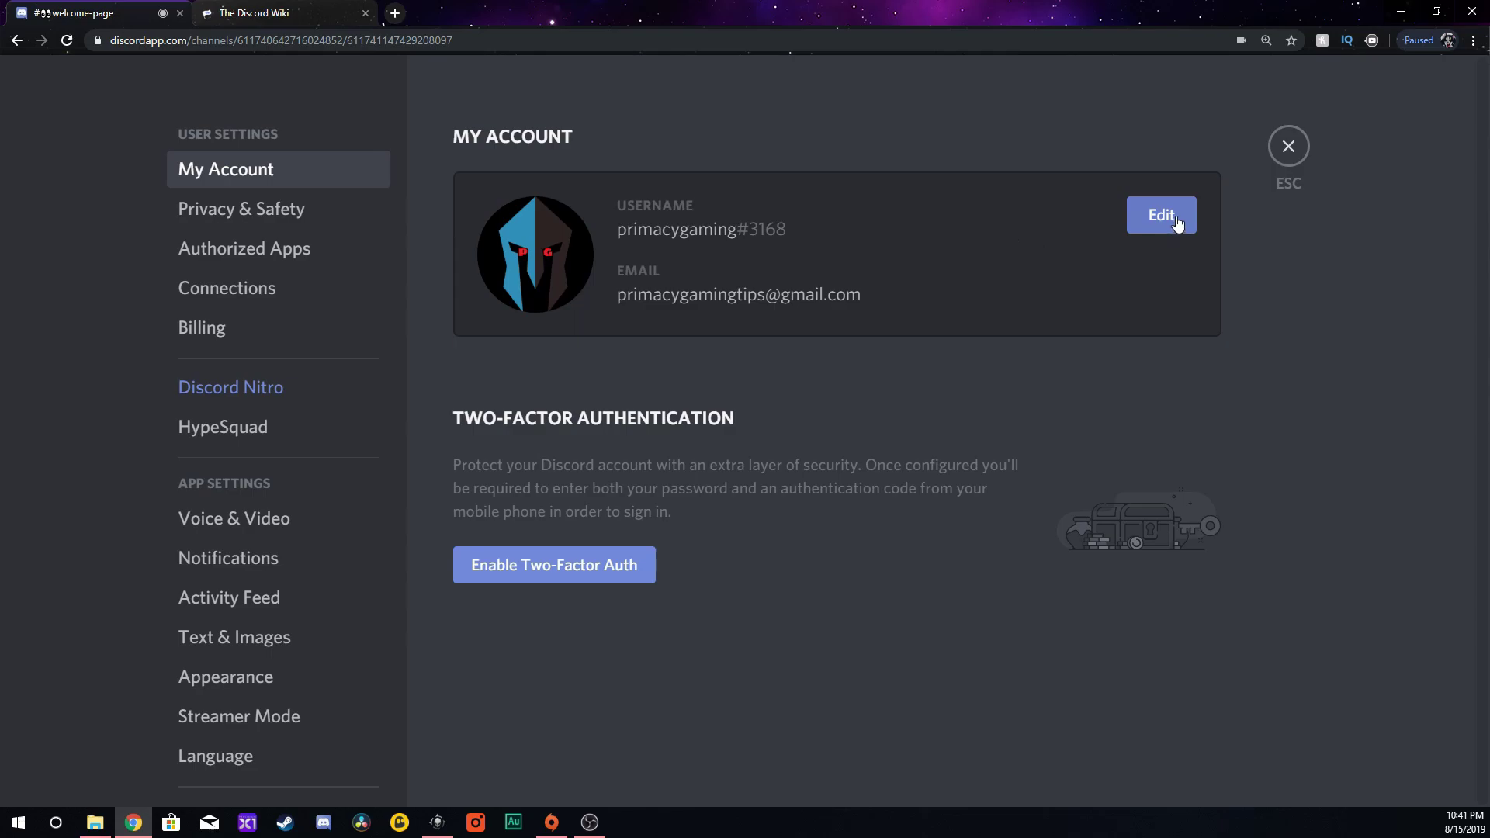
key(Escape)
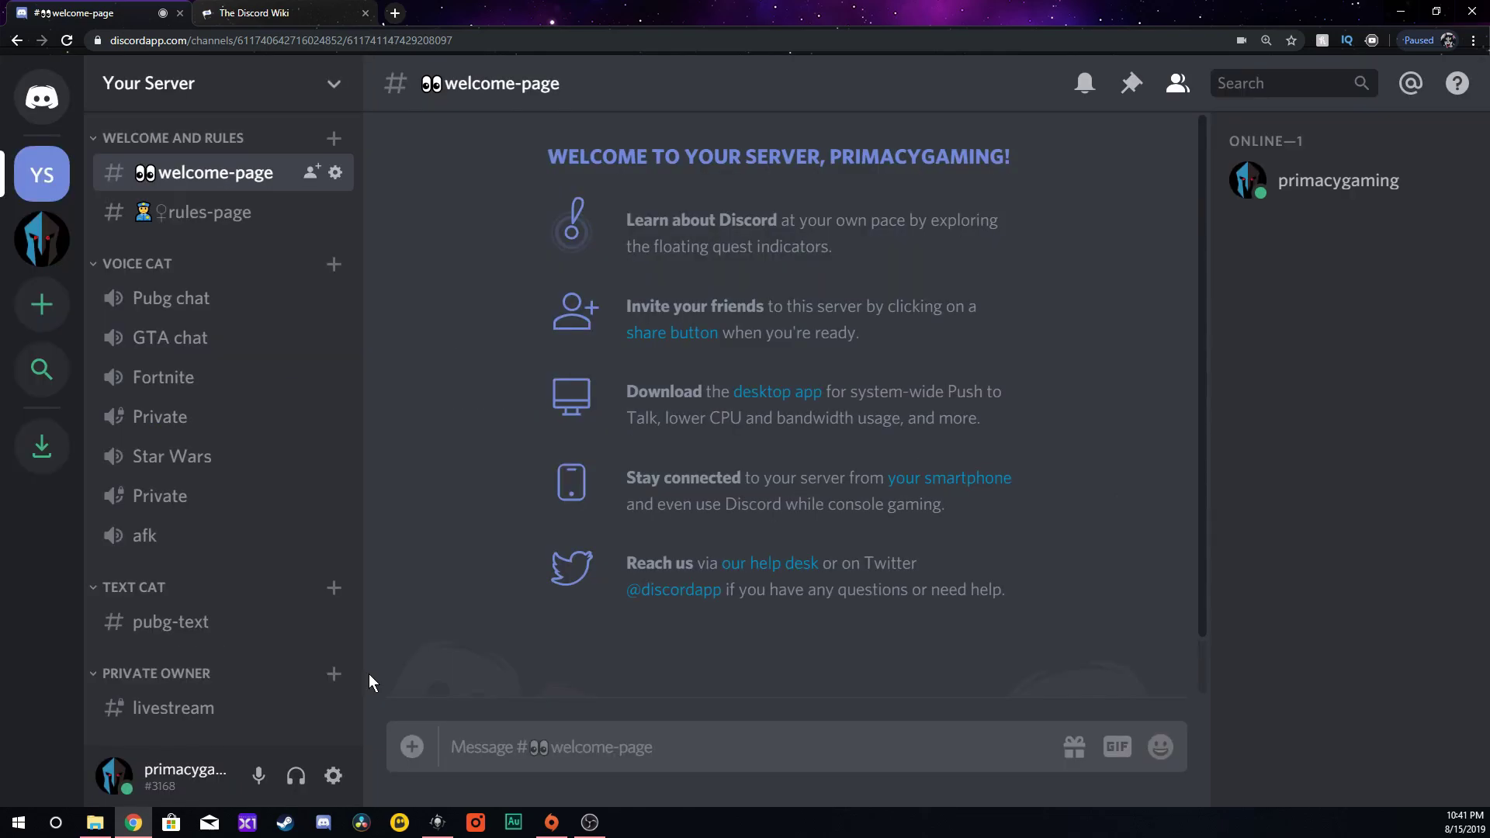